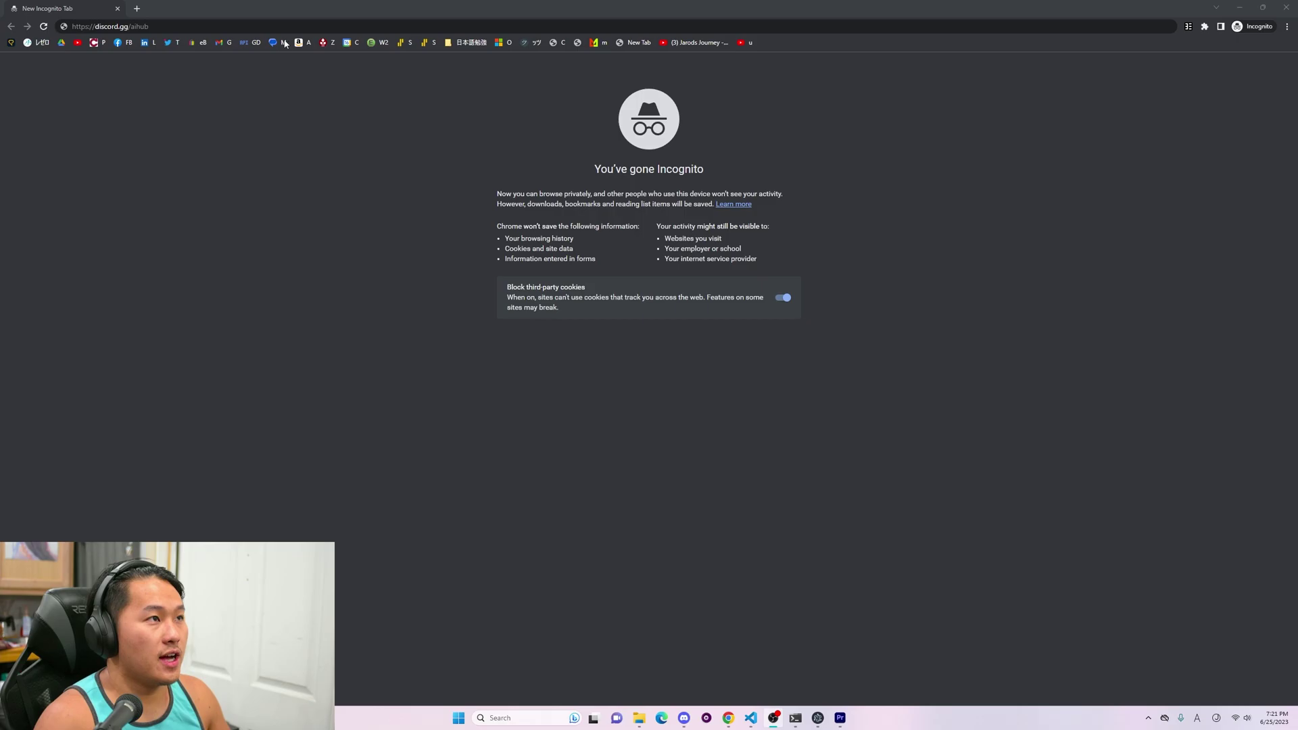
# Reload the discord.gg/aihub invite address in Chrome so the Discord app launches
pyautogui.click(282, 27)
pyautogui.hotkey('ctrl', 'a')
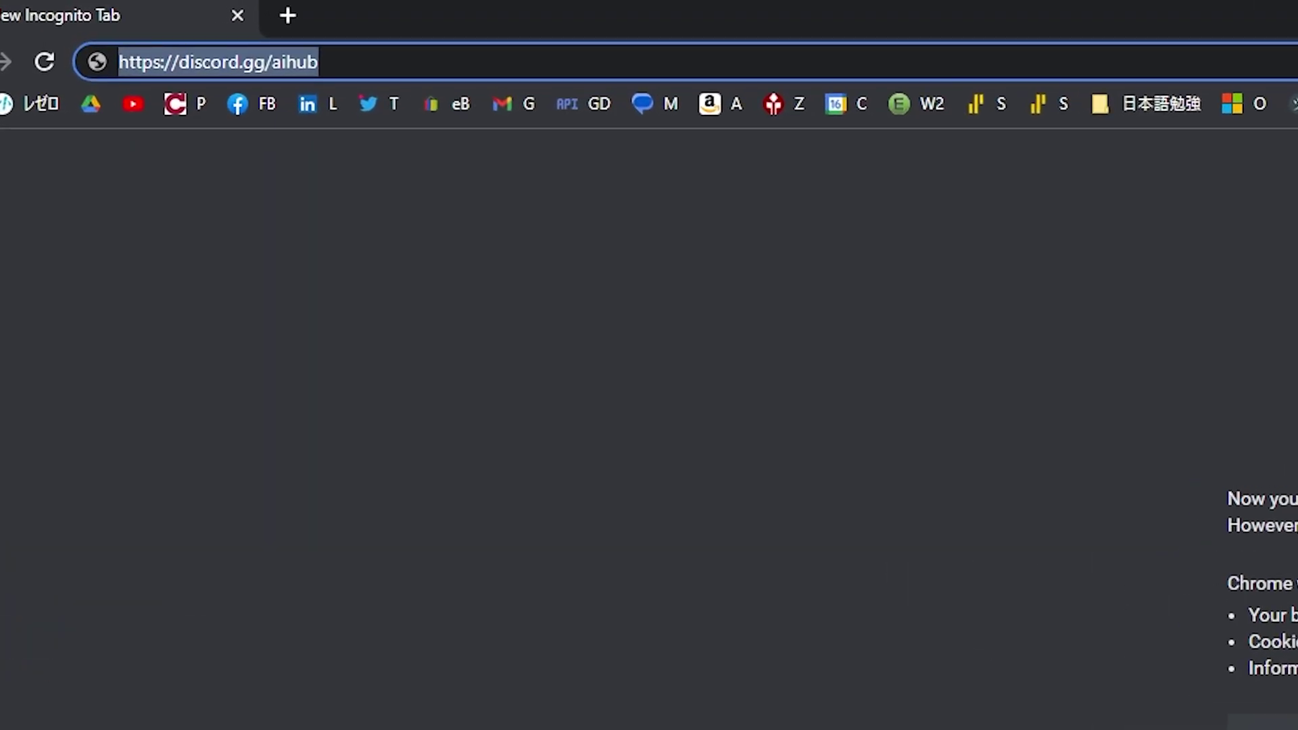
pyautogui.press('Return')
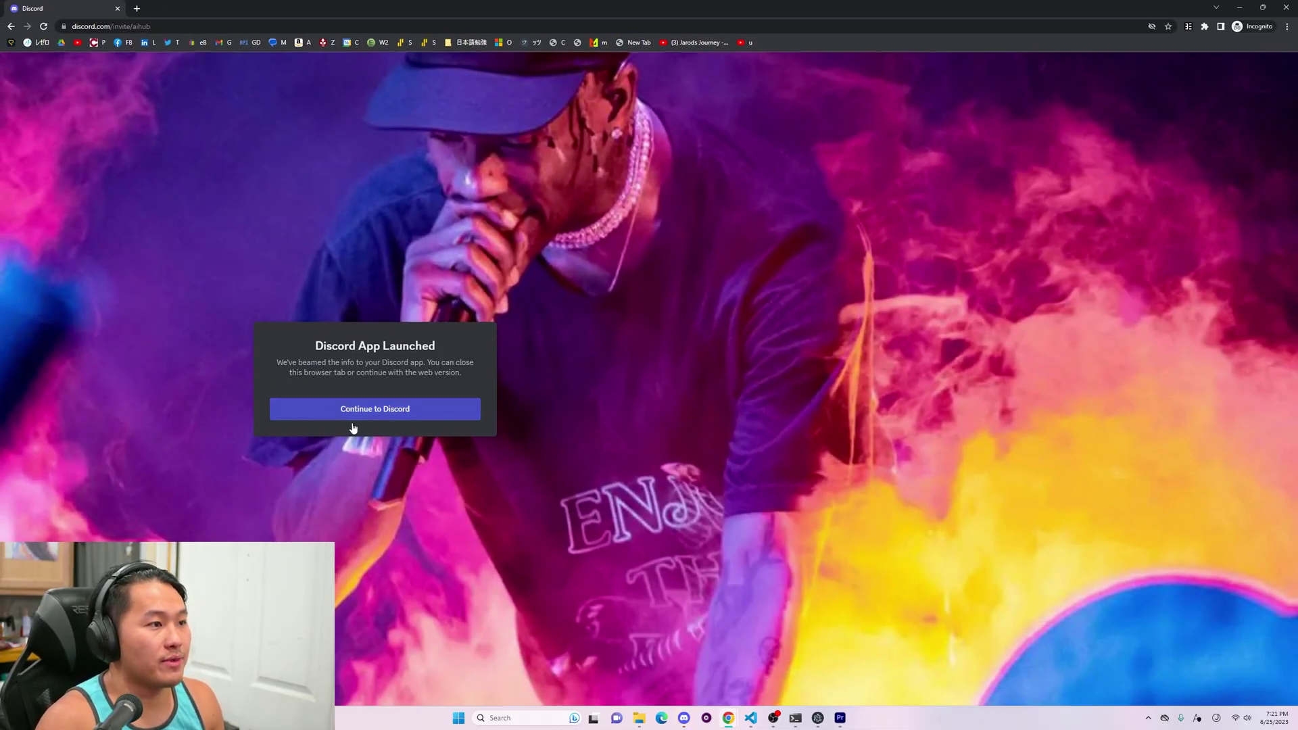
# Continue into the AI HUB server and scroll through its #info welcome messages
pyautogui.click(387, 409)
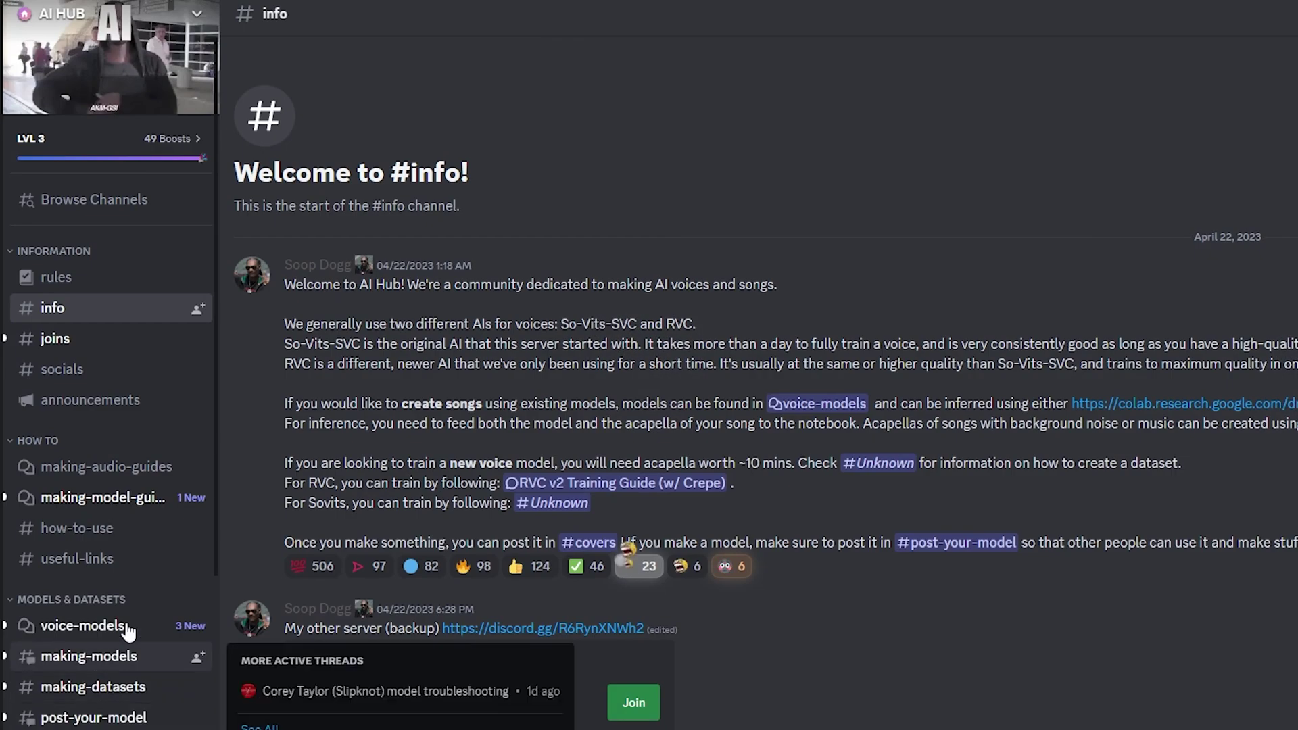
pyautogui.scroll(-5, 124, 679)
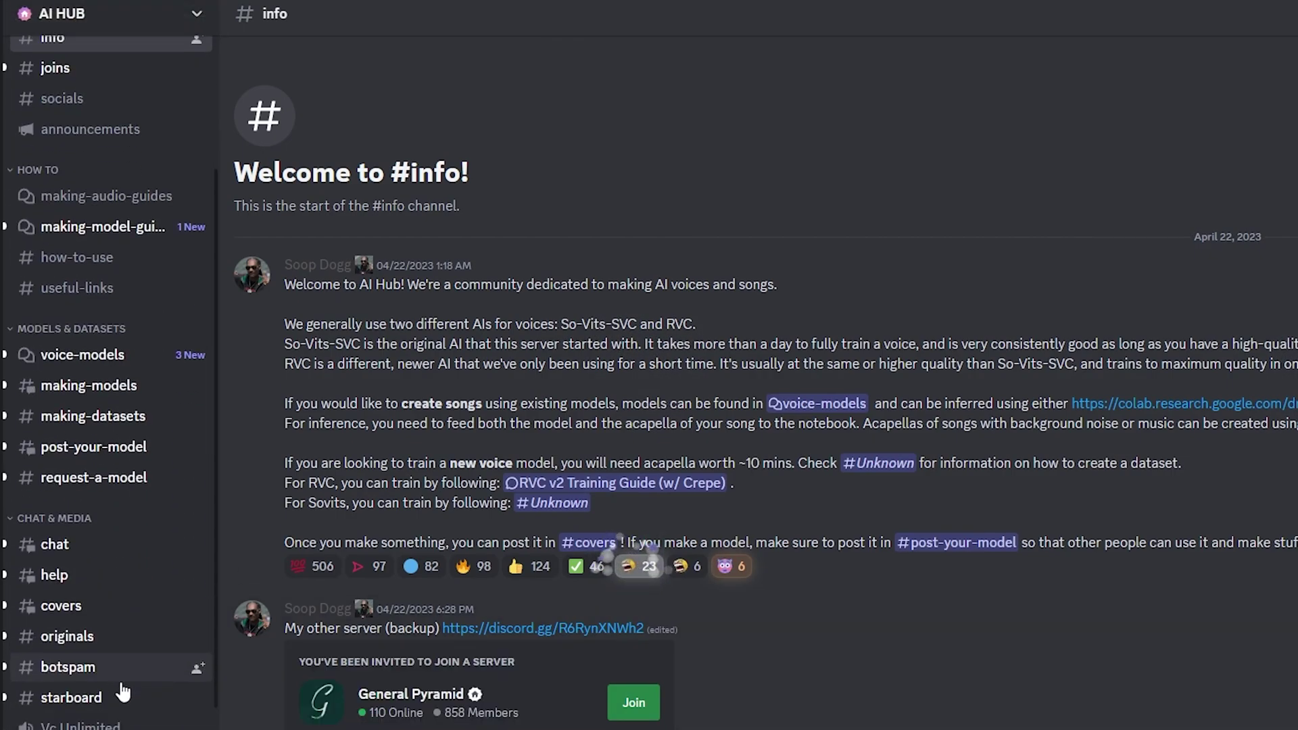
pyautogui.scroll(5, 115, 716)
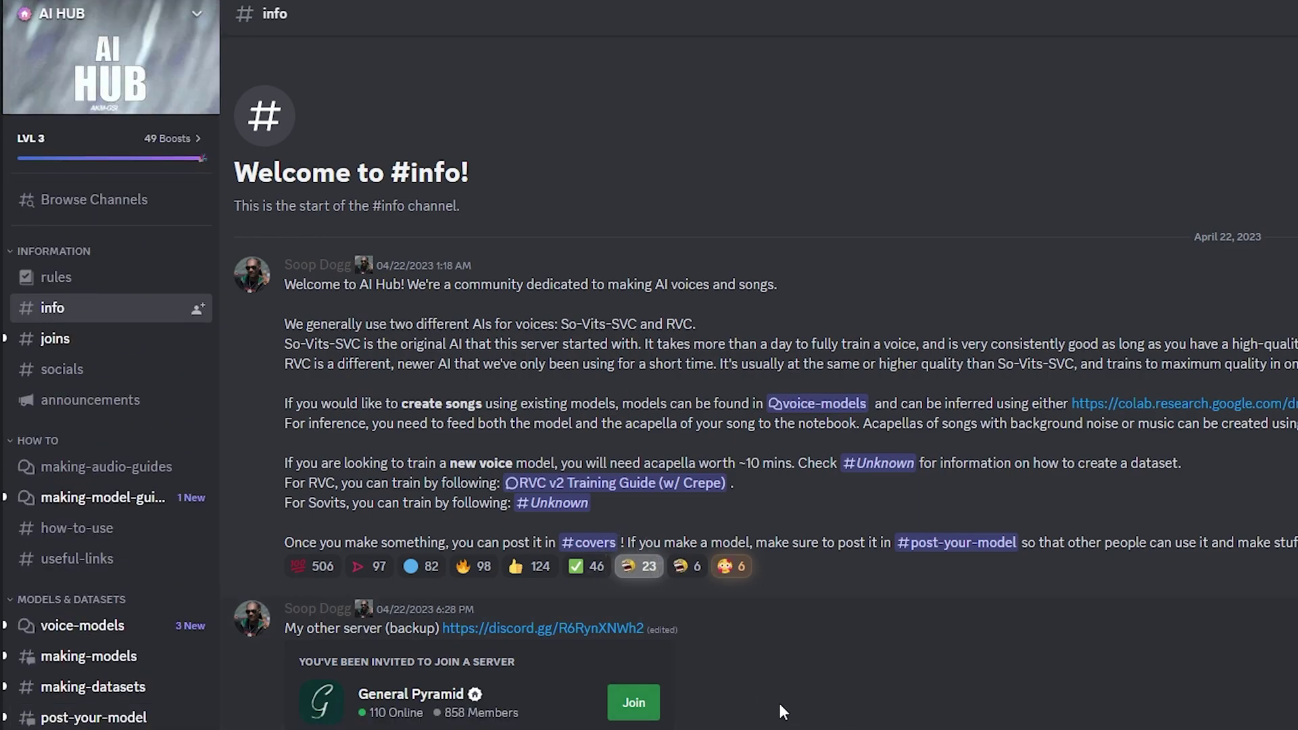
# Browse the voice-models forum and open the Sakura Miko Hololive JP (RVC) post
pyautogui.click(20, 629)
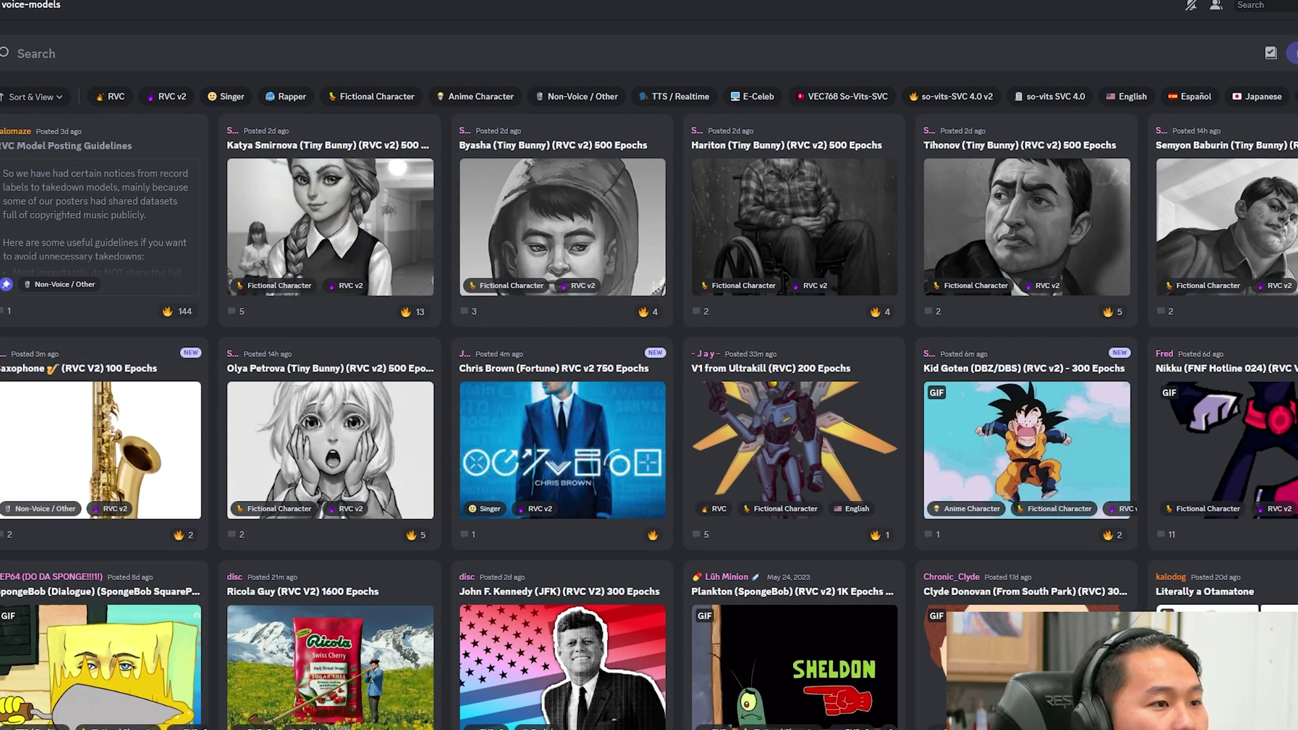
pyautogui.scroll(-12, 649, 378)
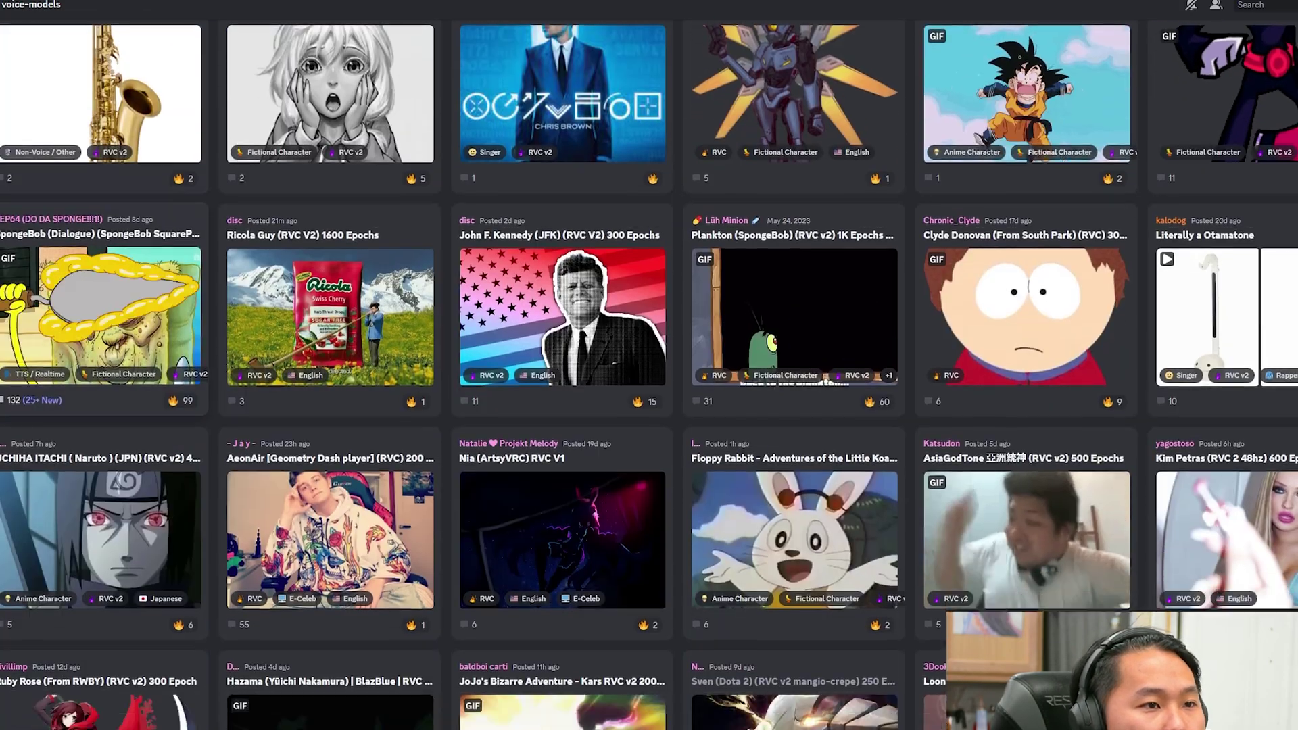
pyautogui.scroll(-5, 649, 378)
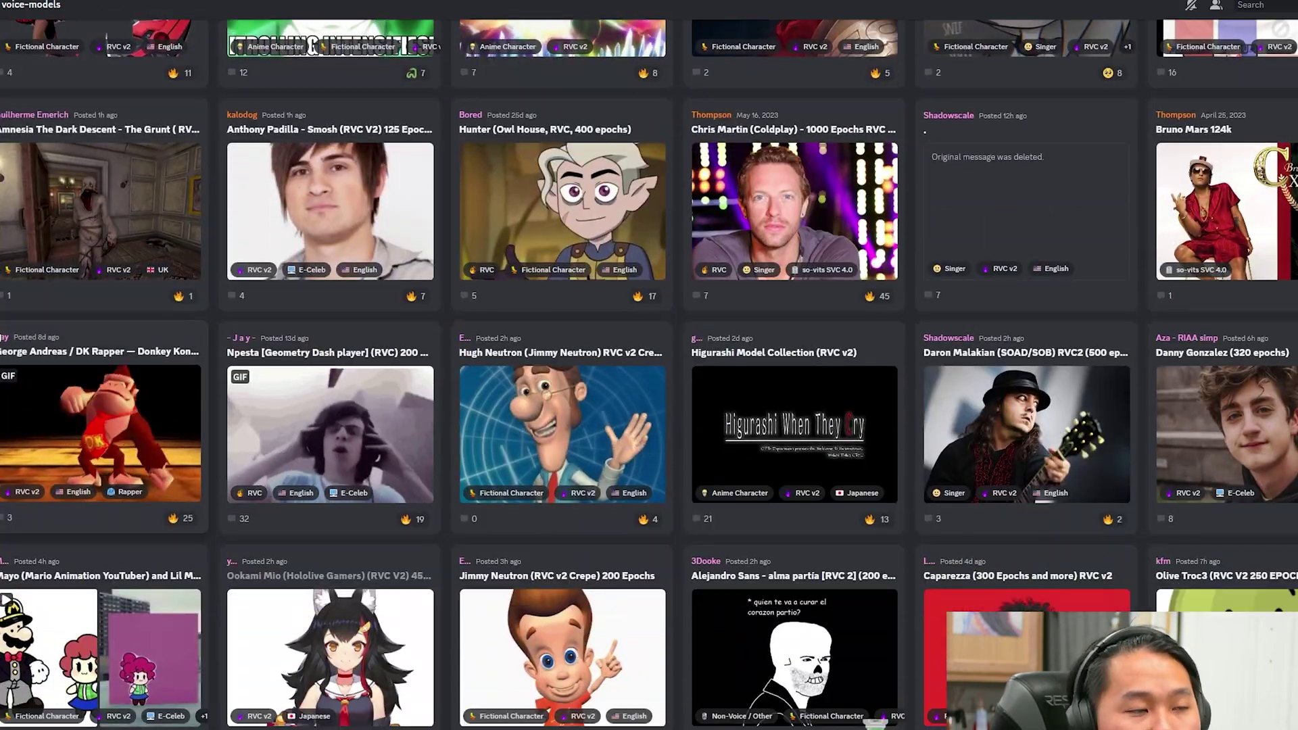
pyautogui.scroll(-10, 649, 378)
pyautogui.scroll(-10, 649, 379)
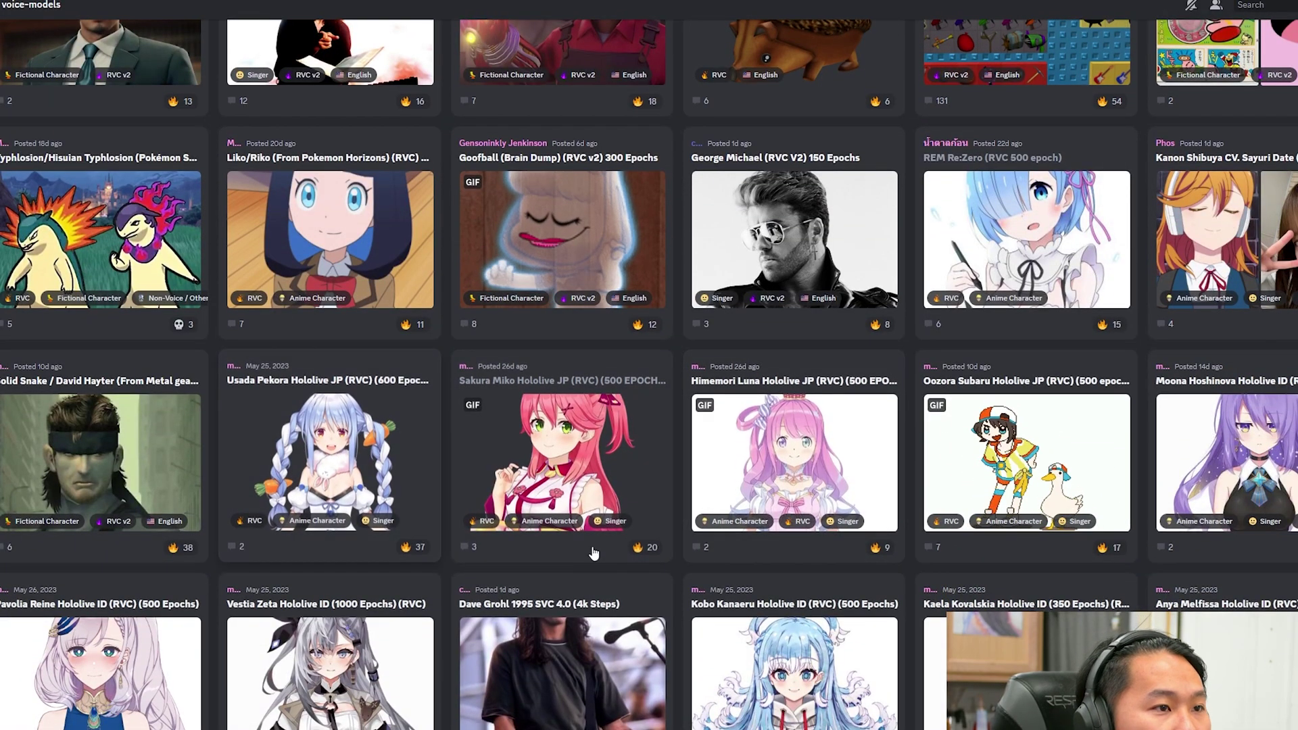
pyautogui.click(546, 486)
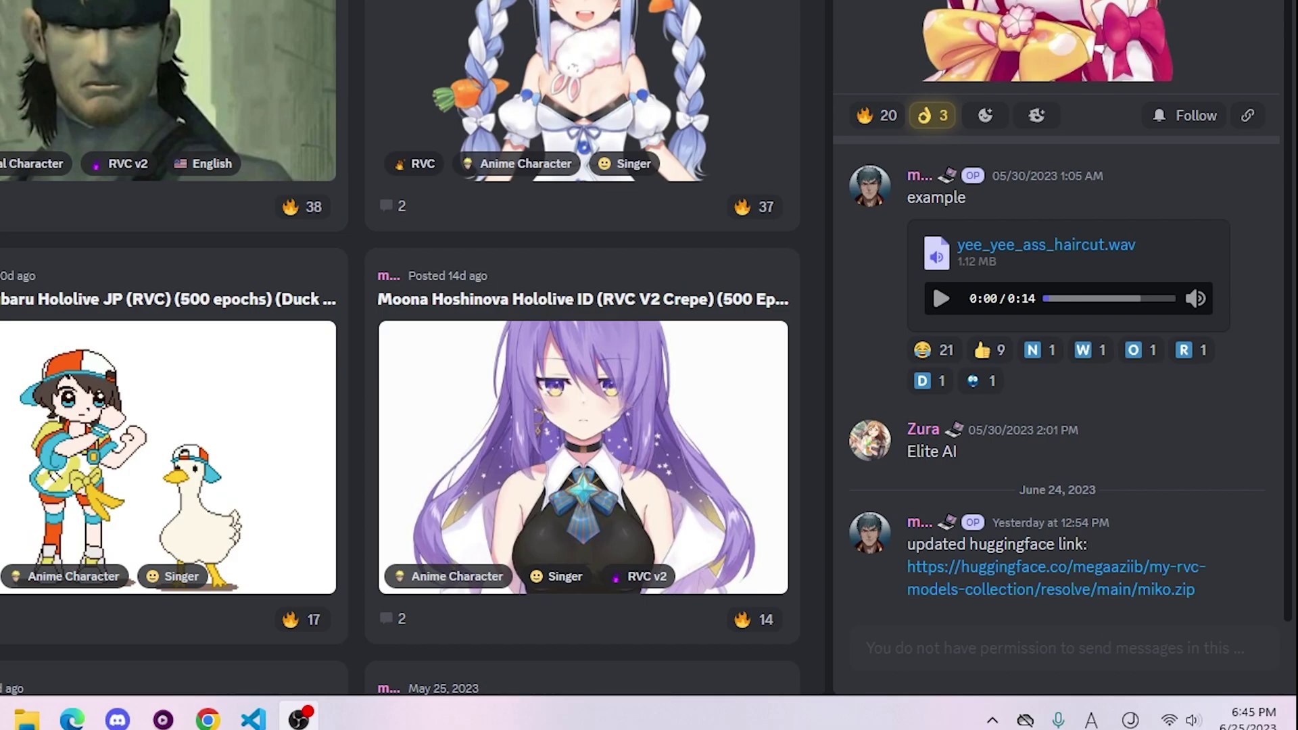
# Follow the updated miko.zip huggingface link in the thread to reach the download warning
pyautogui.moveTo(1219, 595); pyautogui.dragTo(899, 540)
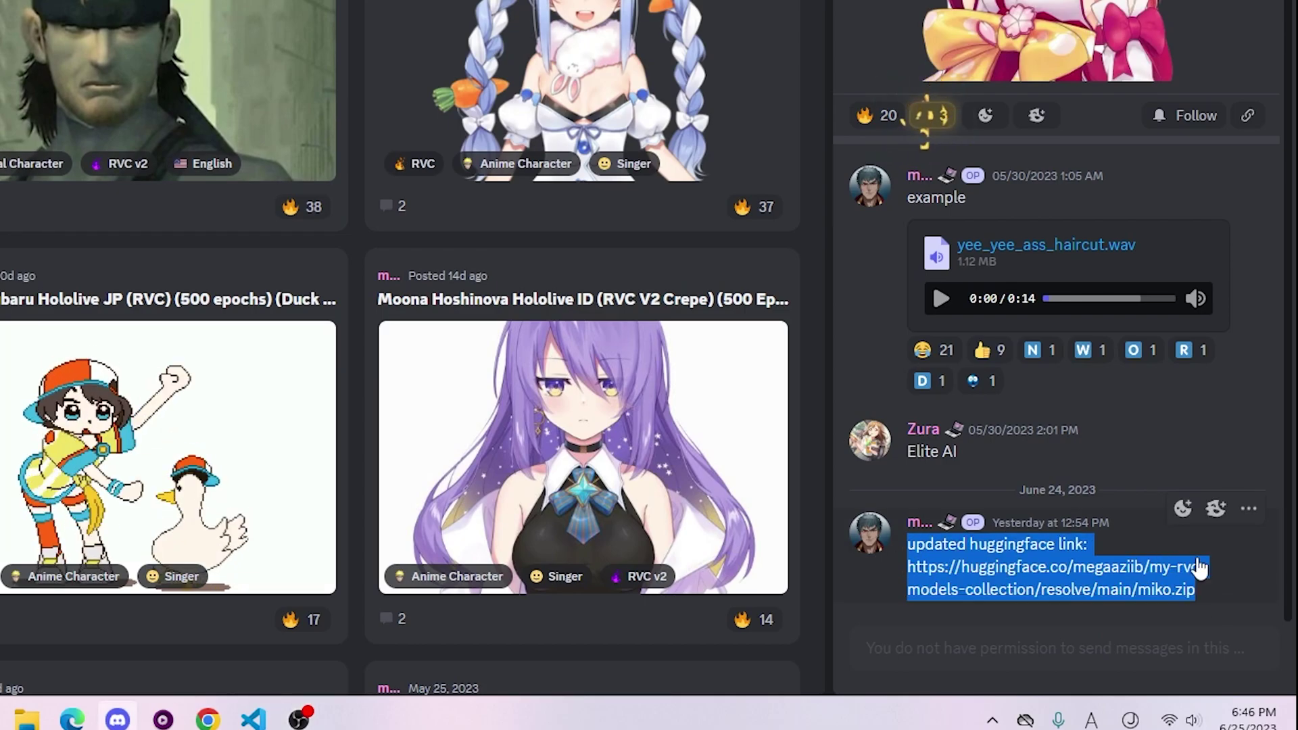
pyautogui.click(1228, 598)
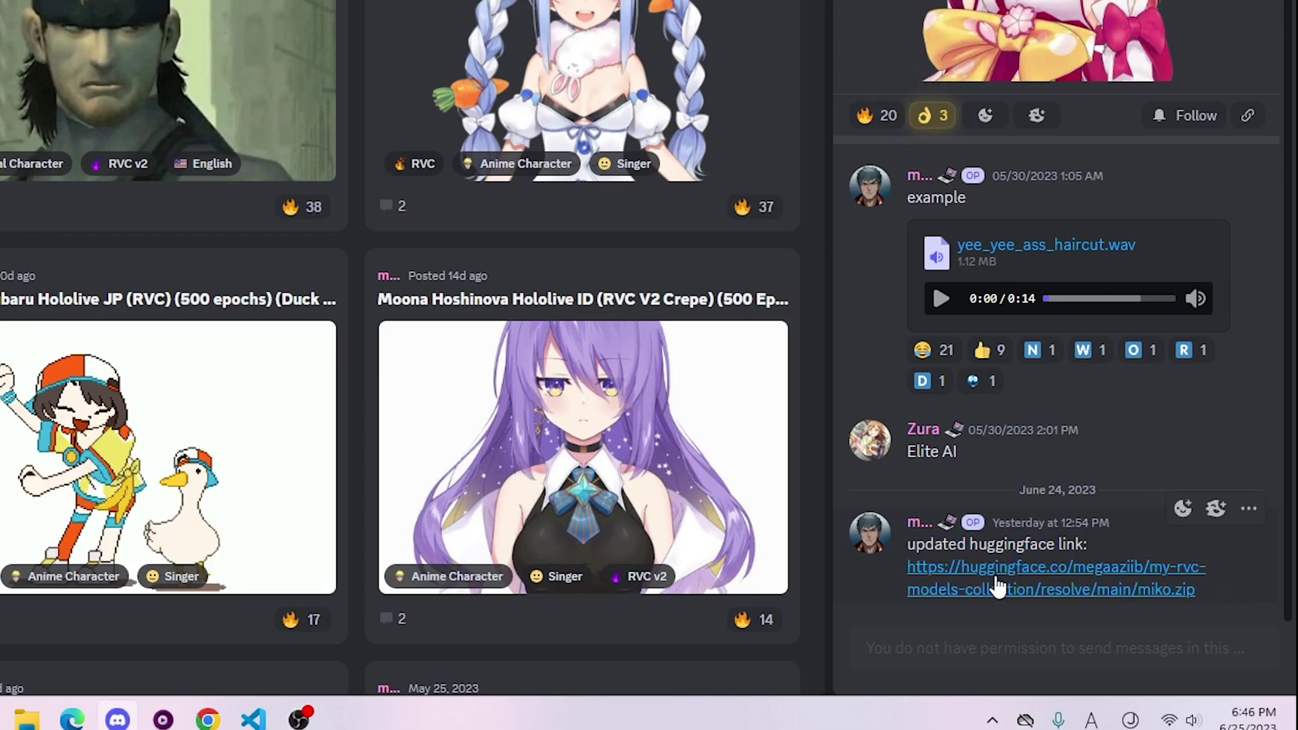
pyautogui.rightClick(1184, 598)
pyautogui.click(1197, 597)
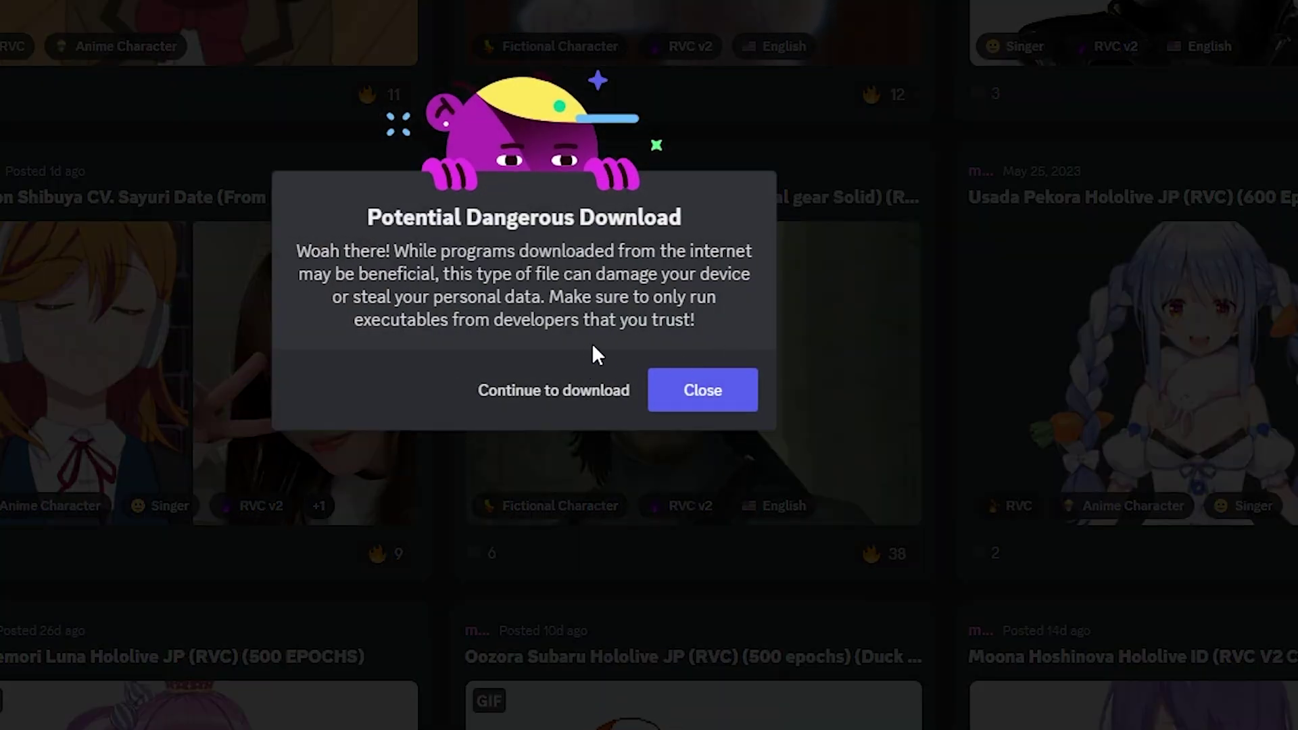
# Download miko (1).zip to the Corsair 2TB drive and extract it
pyautogui.click(556, 392)
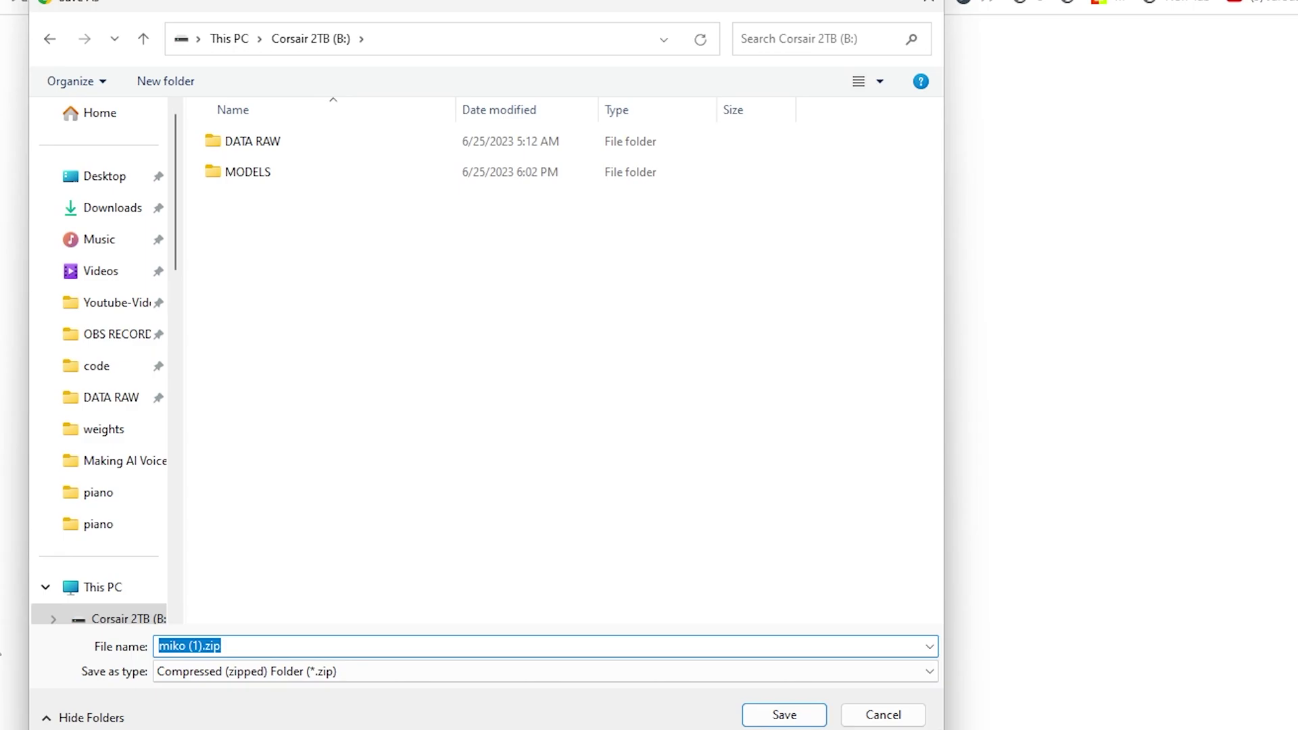
pyautogui.click(658, 587)
pyautogui.click(782, 715)
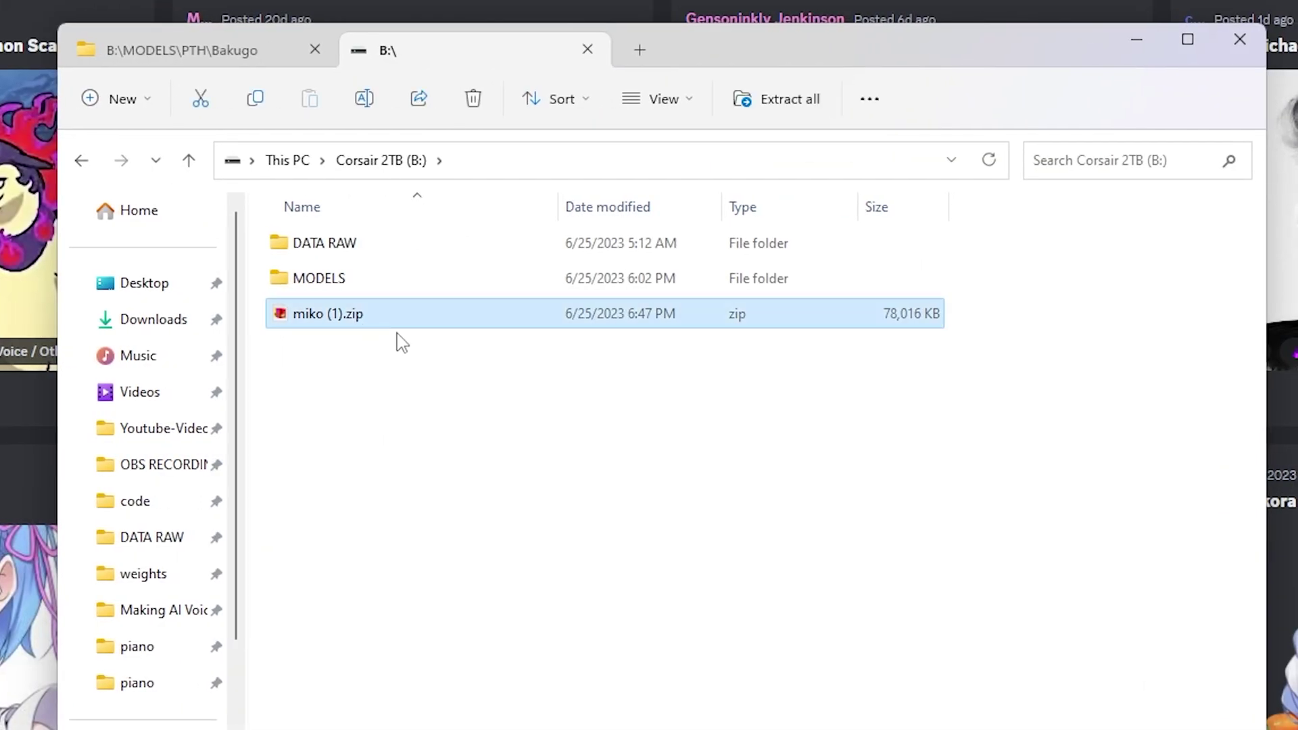
pyautogui.rightClick(403, 318)
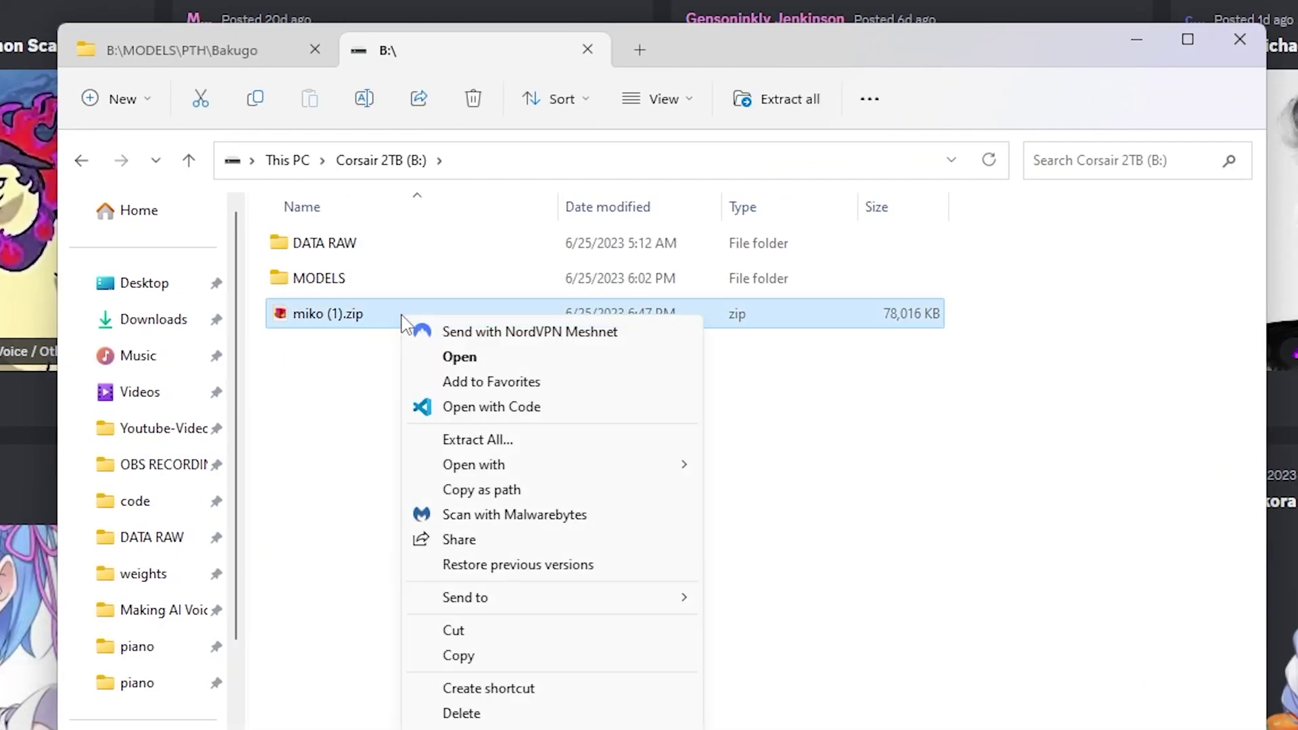
pyautogui.click(487, 443)
pyautogui.click(951, 620)
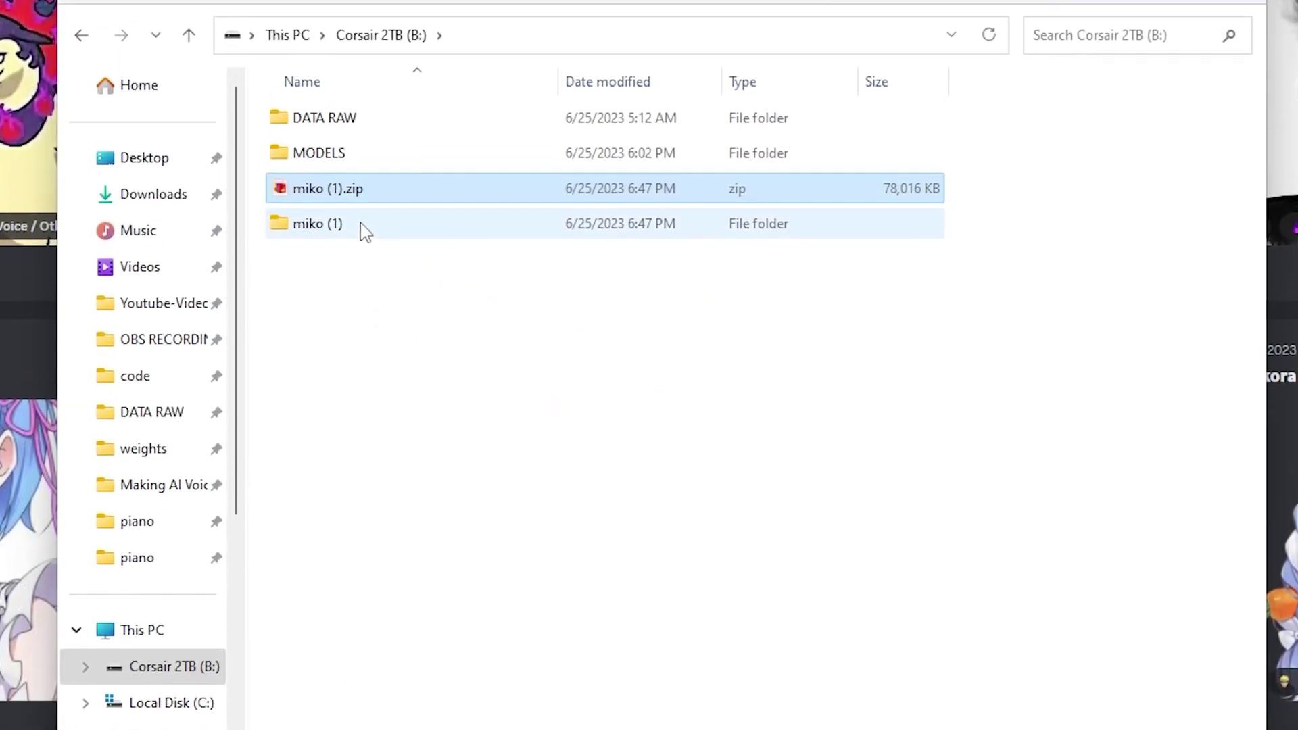
# Open the extracted miko folder and check miko.pth and its .index file
pyautogui.doubleClick(362, 192)
pyautogui.click(364, 154)
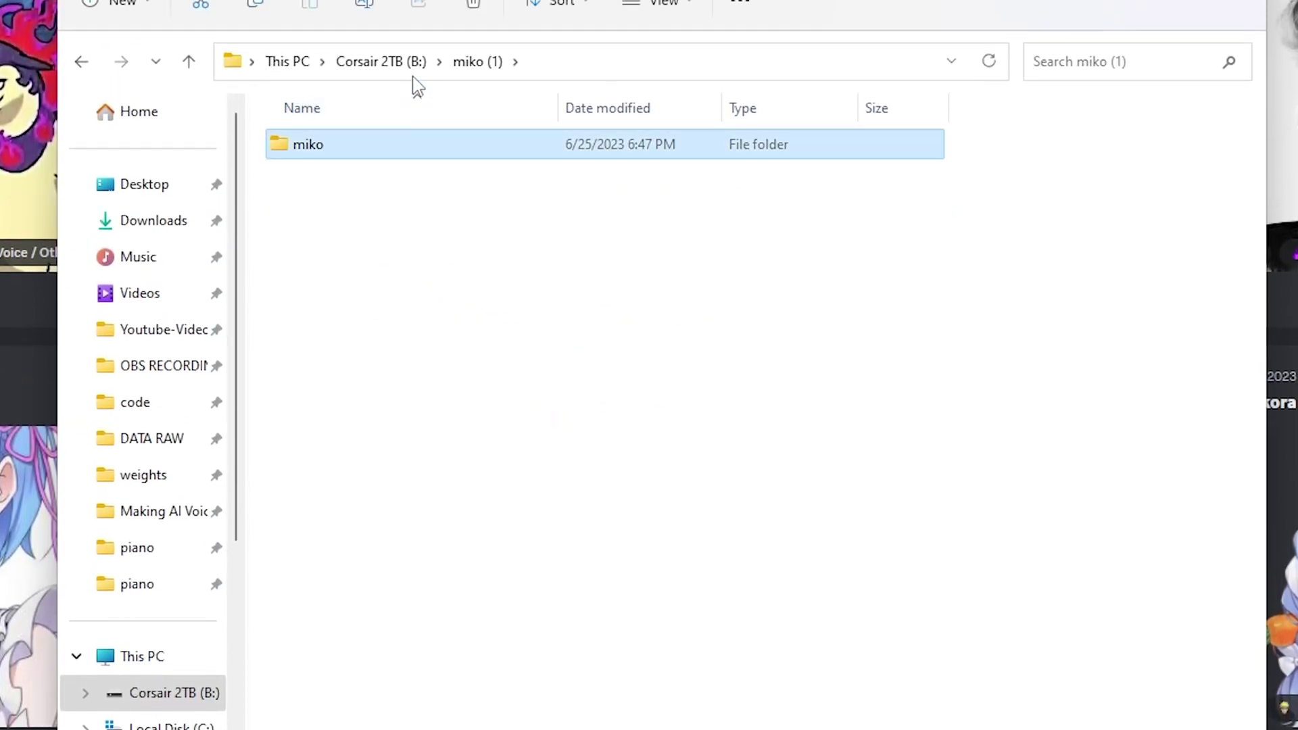
pyautogui.doubleClick(396, 162)
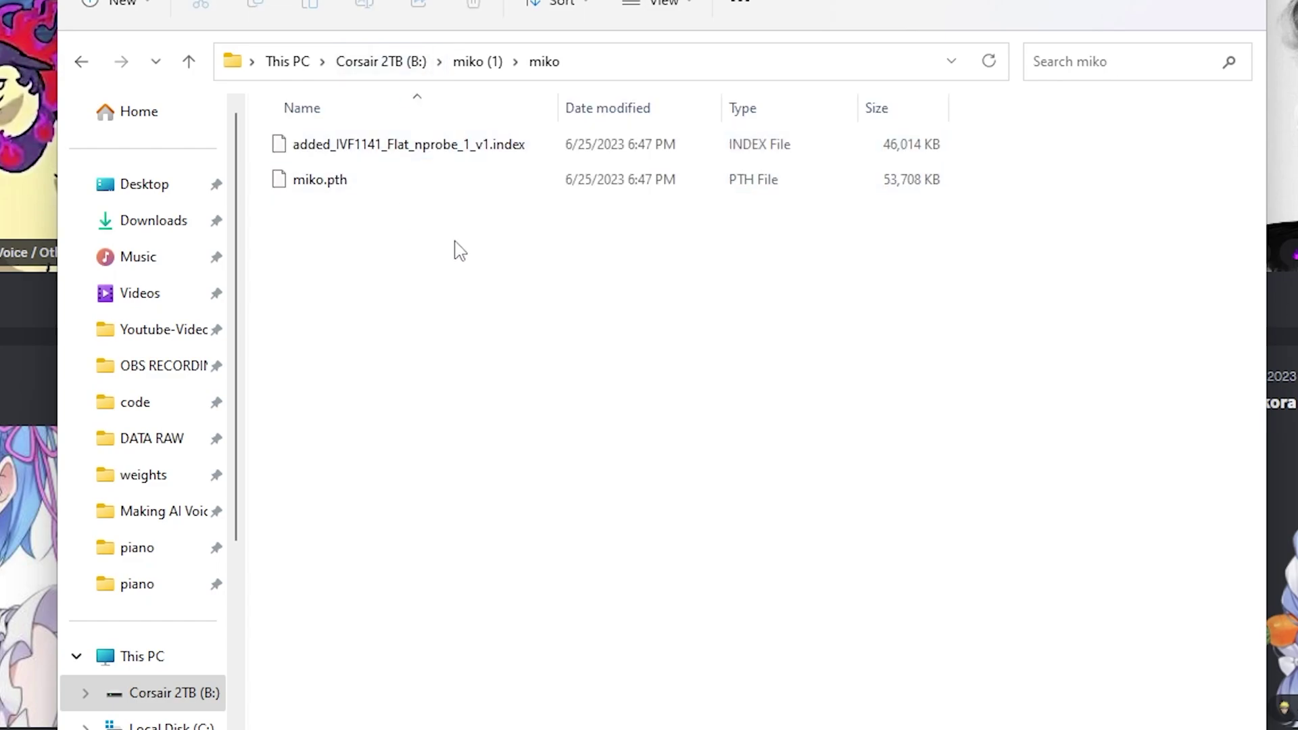
pyautogui.click(406, 194)
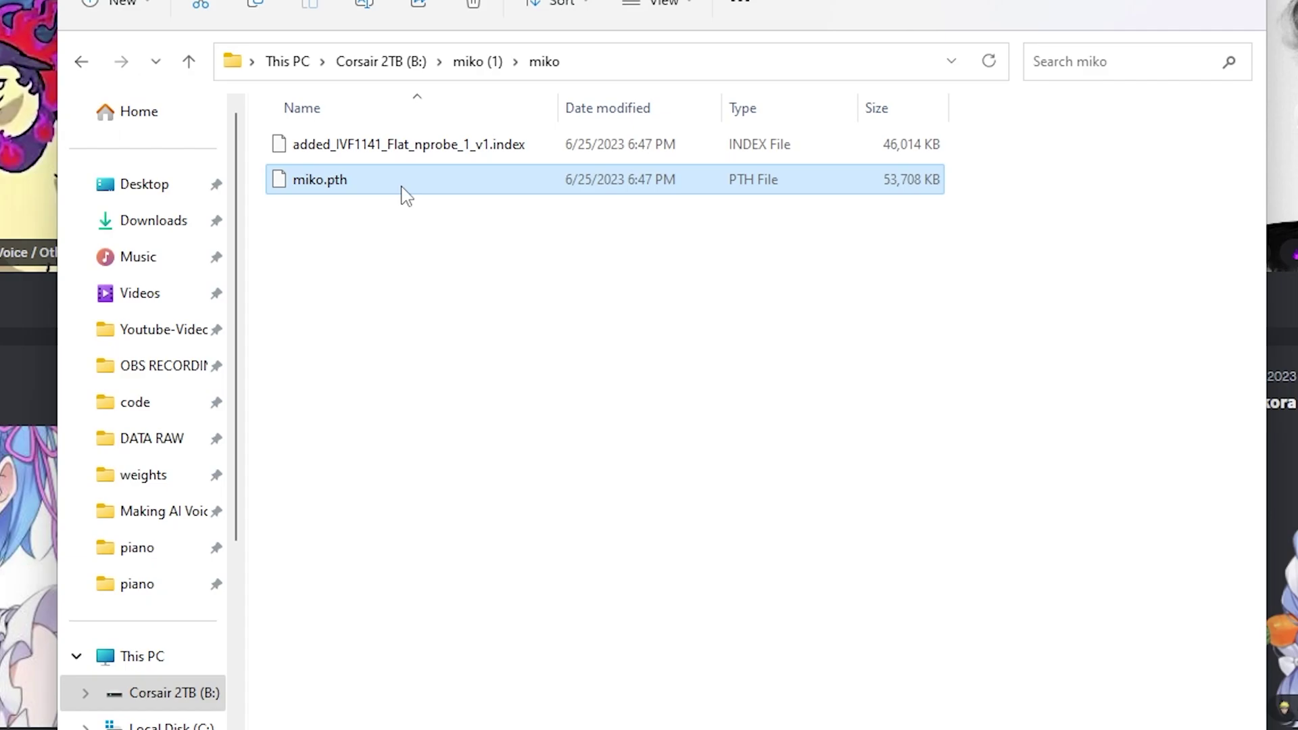
pyautogui.click(440, 145)
pyautogui.click(438, 189)
pyautogui.click(541, 298)
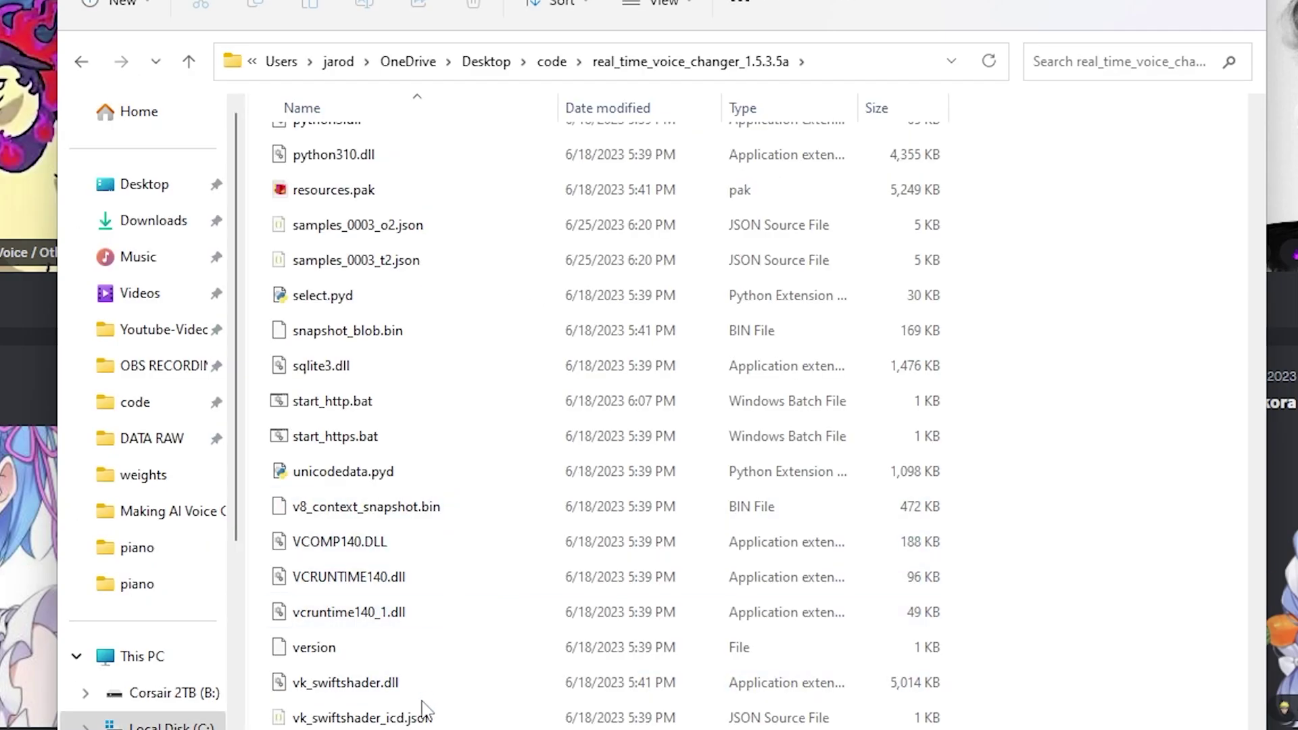
# Launch start_http.bat, open the RVC client, and edit slot [1] to choose a model file
pyautogui.doubleClick(406, 405)
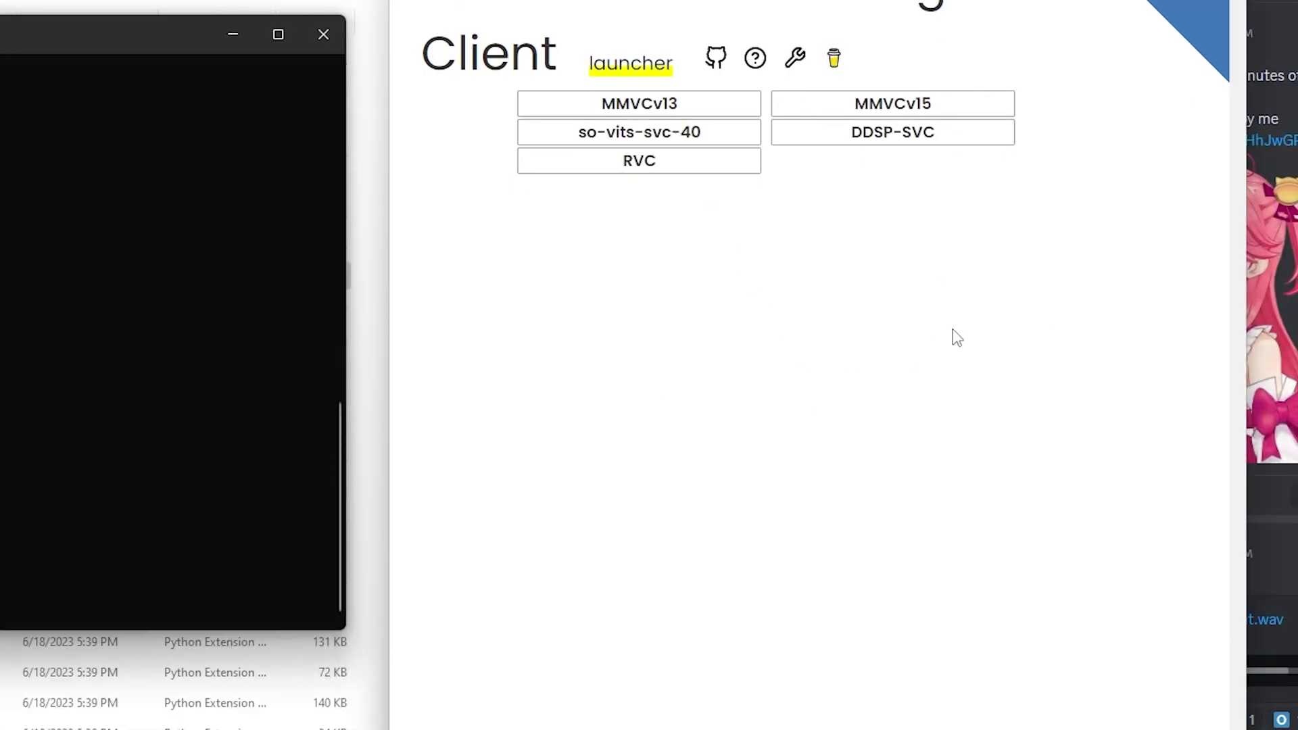
pyautogui.click(649, 161)
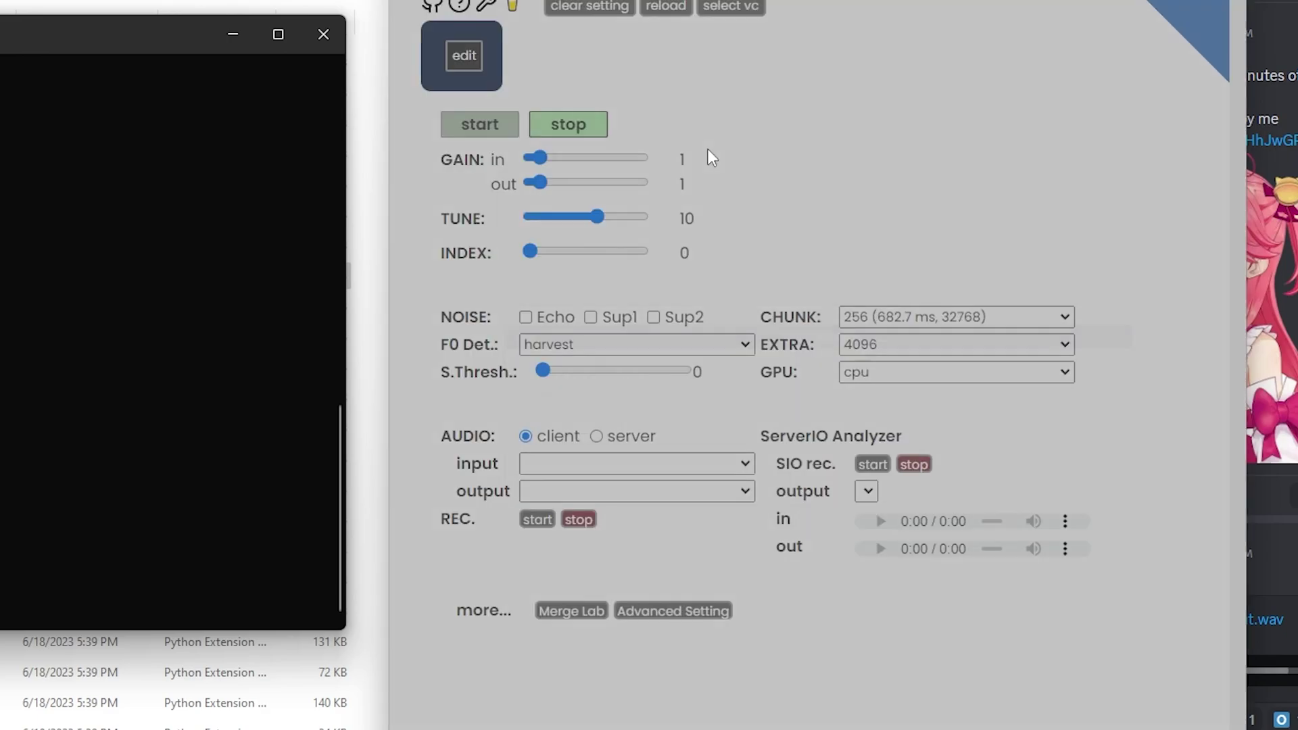
pyautogui.click(831, 500)
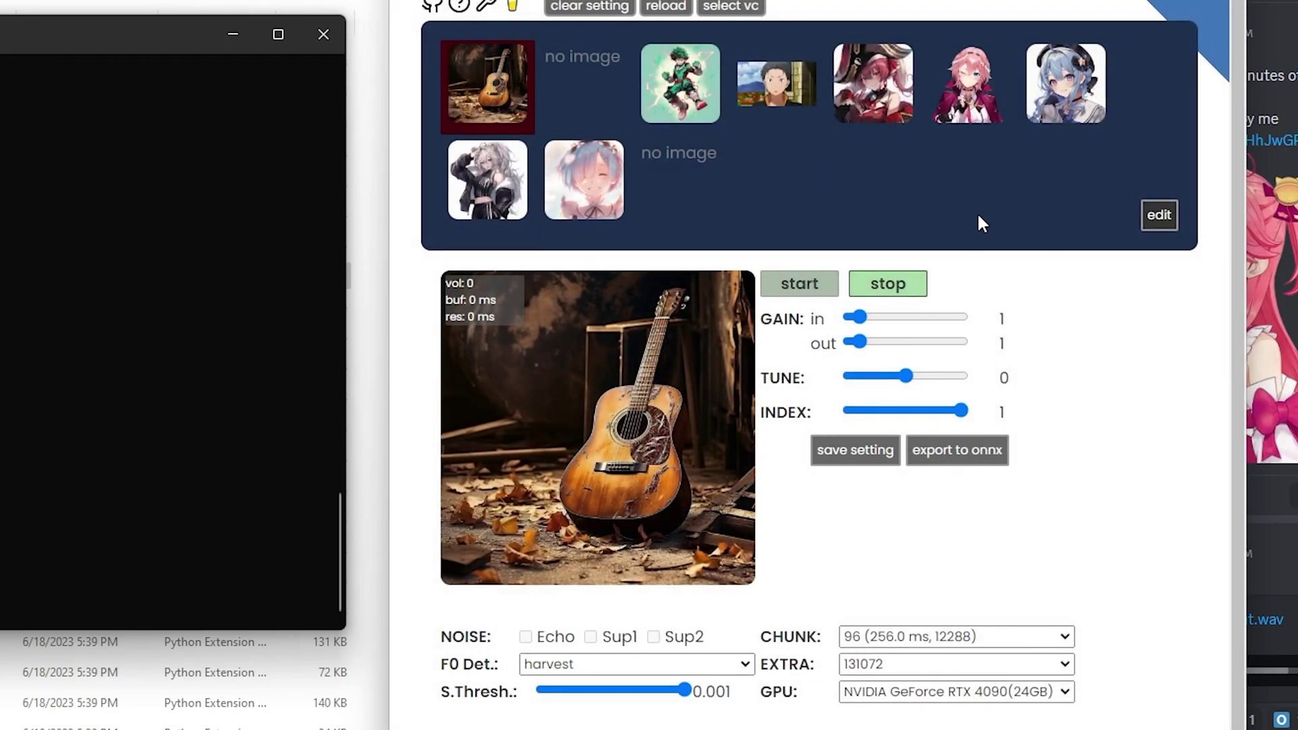
pyautogui.click(1159, 215)
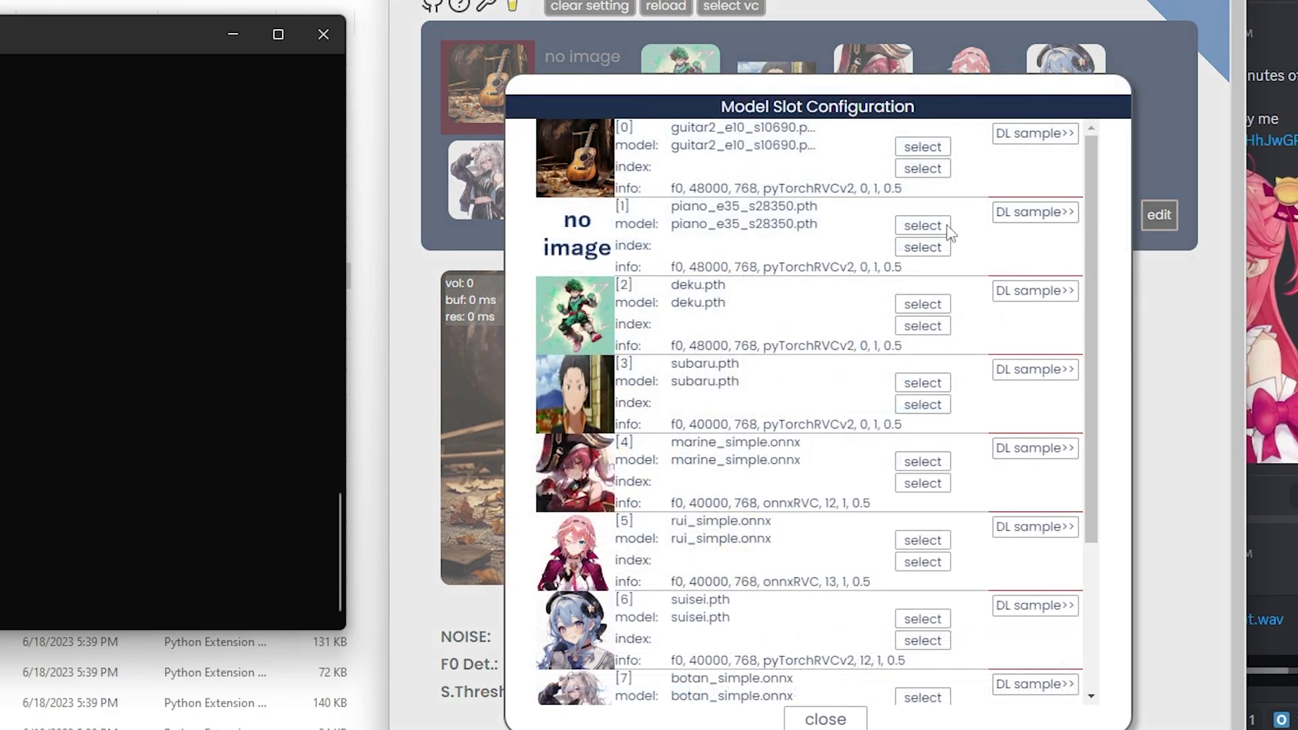
pyautogui.click(923, 247)
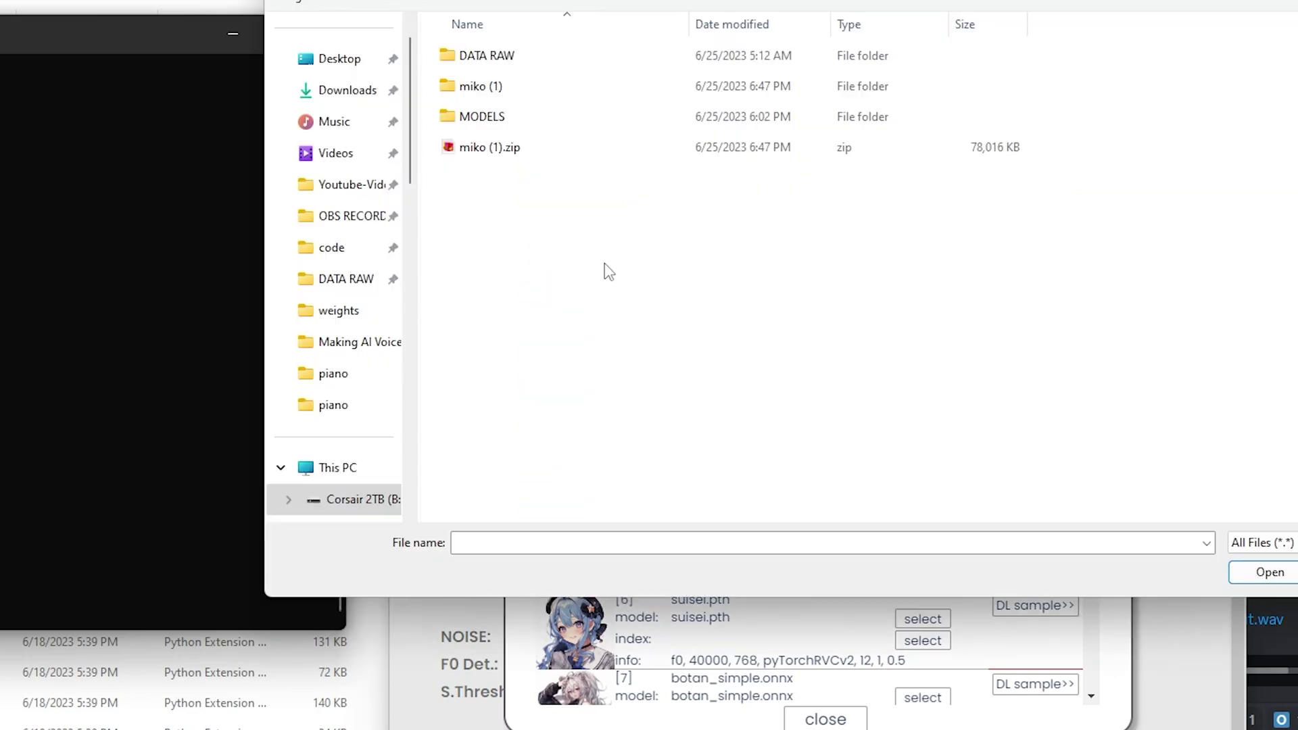
# Load miko.pth from miko (1) > miko into model slot 1
pyautogui.doubleClick(541, 87)
pyautogui.doubleClick(538, 58)
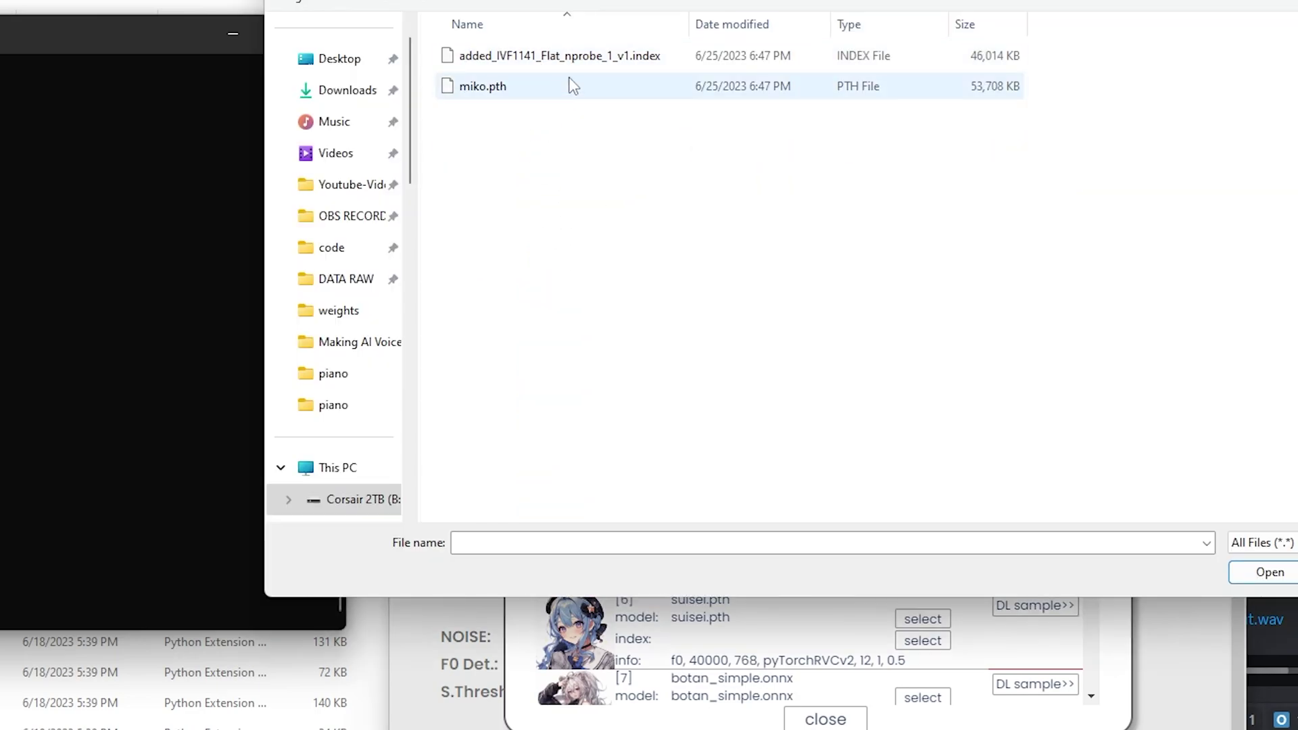
pyautogui.click(539, 88)
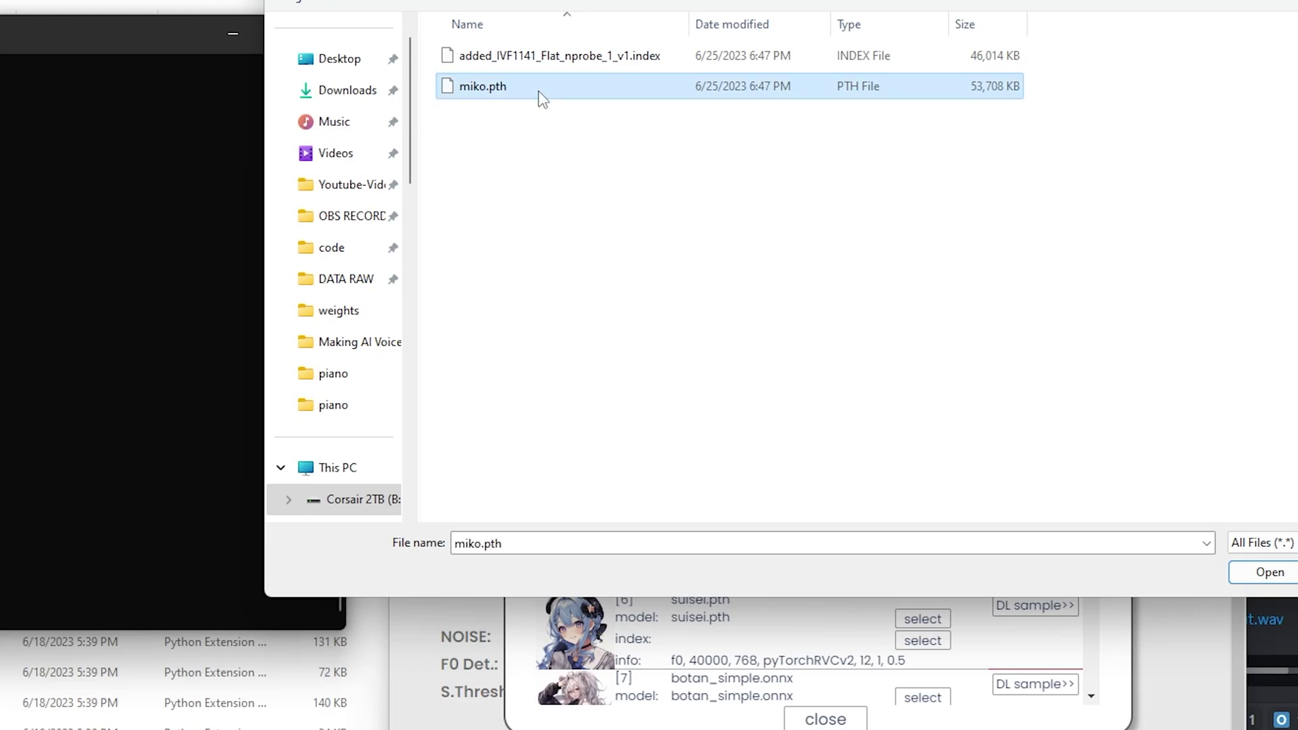
pyautogui.click(1284, 572)
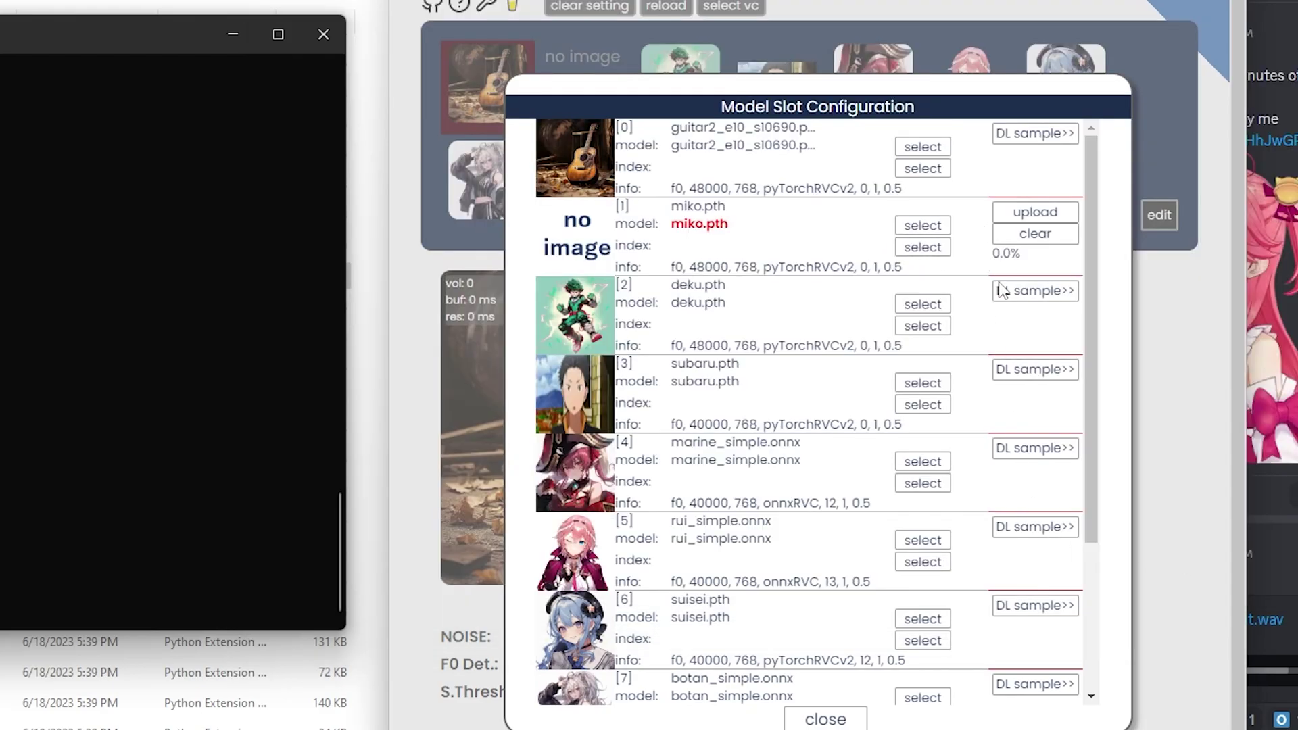
# Add added_IVF1141_Flat_nprobe_1_v1.index as slot 1's index file
pyautogui.click(923, 247)
pyautogui.click(561, 57)
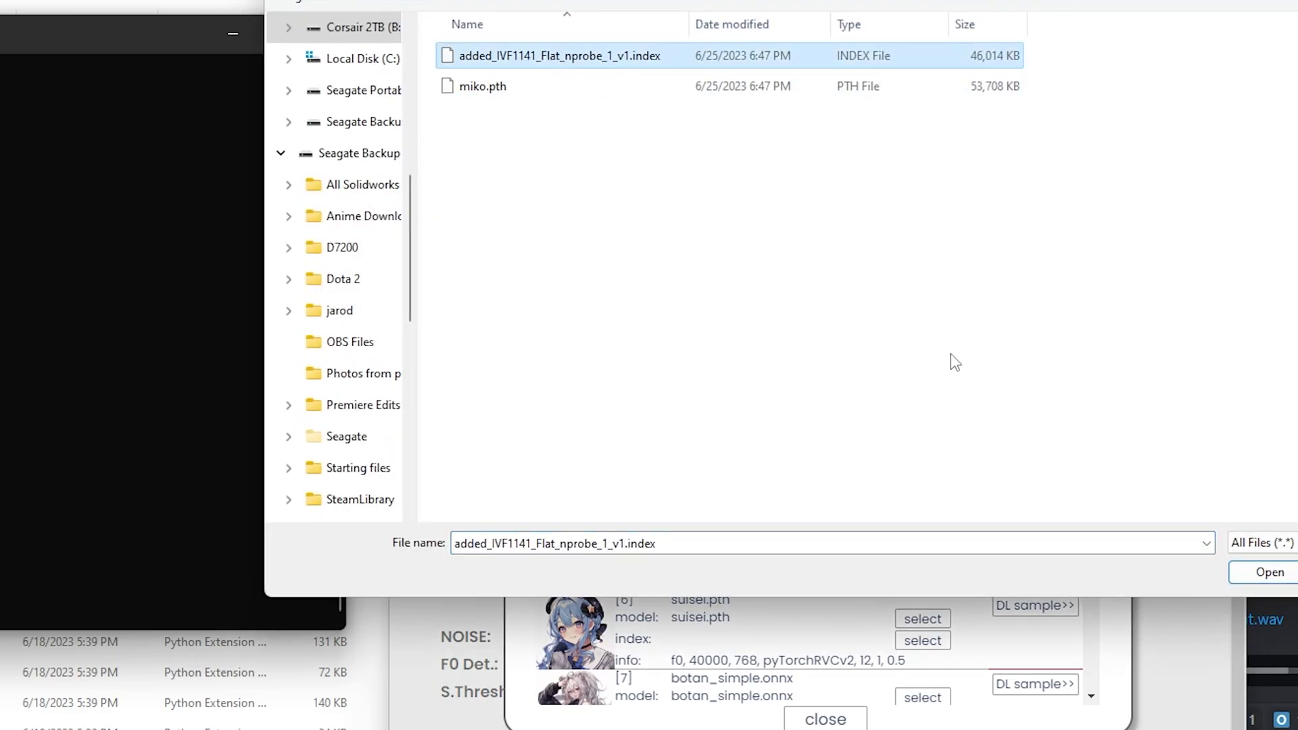
pyautogui.click(1269, 573)
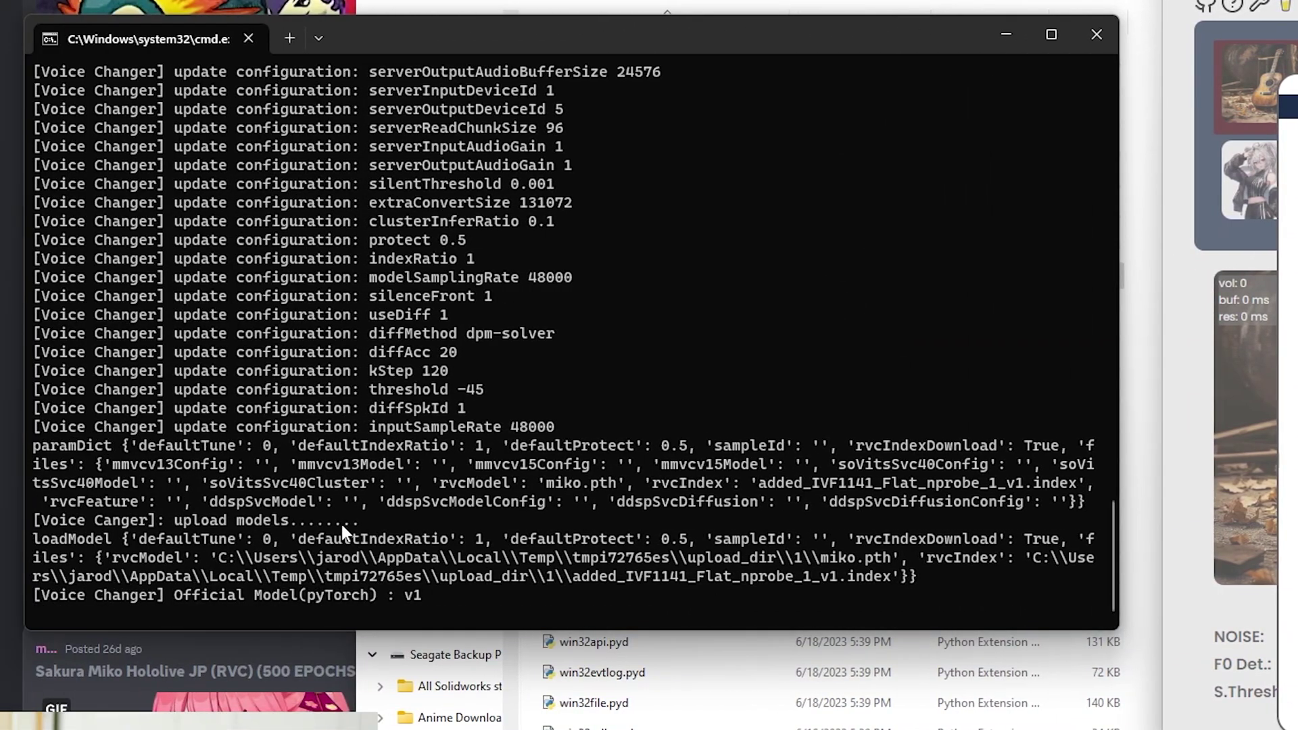
# Confirm the log reports 'Official Model(pyTorch) : v1', then raise TUNE from -1 to 12
pyautogui.click(427, 598)
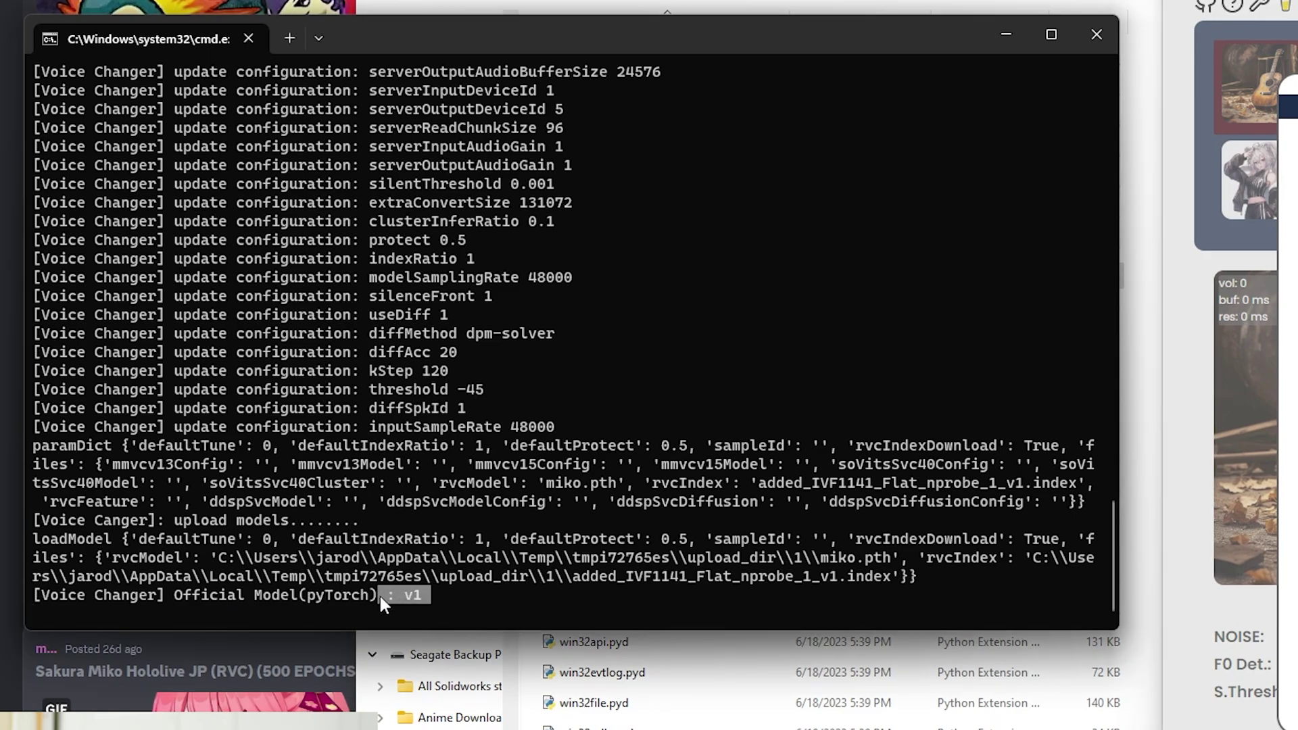
pyautogui.click(449, 590)
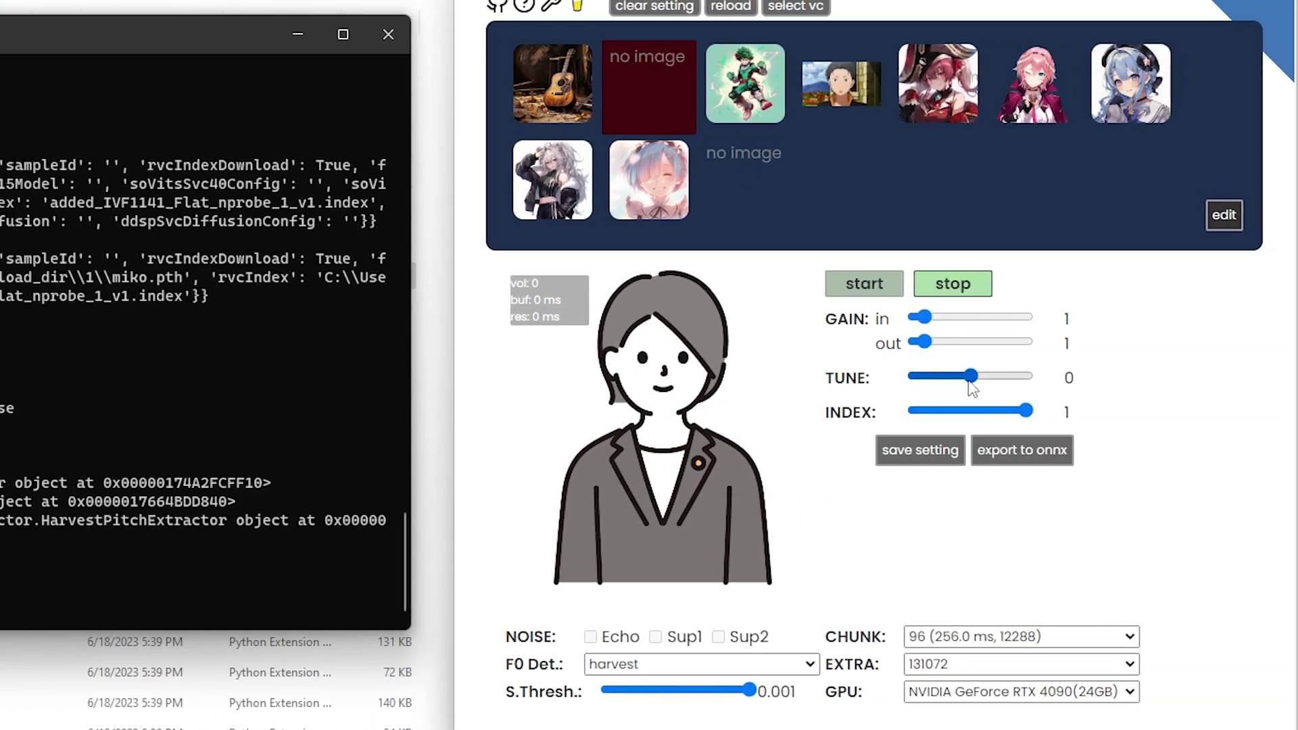
pyautogui.moveTo(969, 381); pyautogui.dragTo(988, 382)
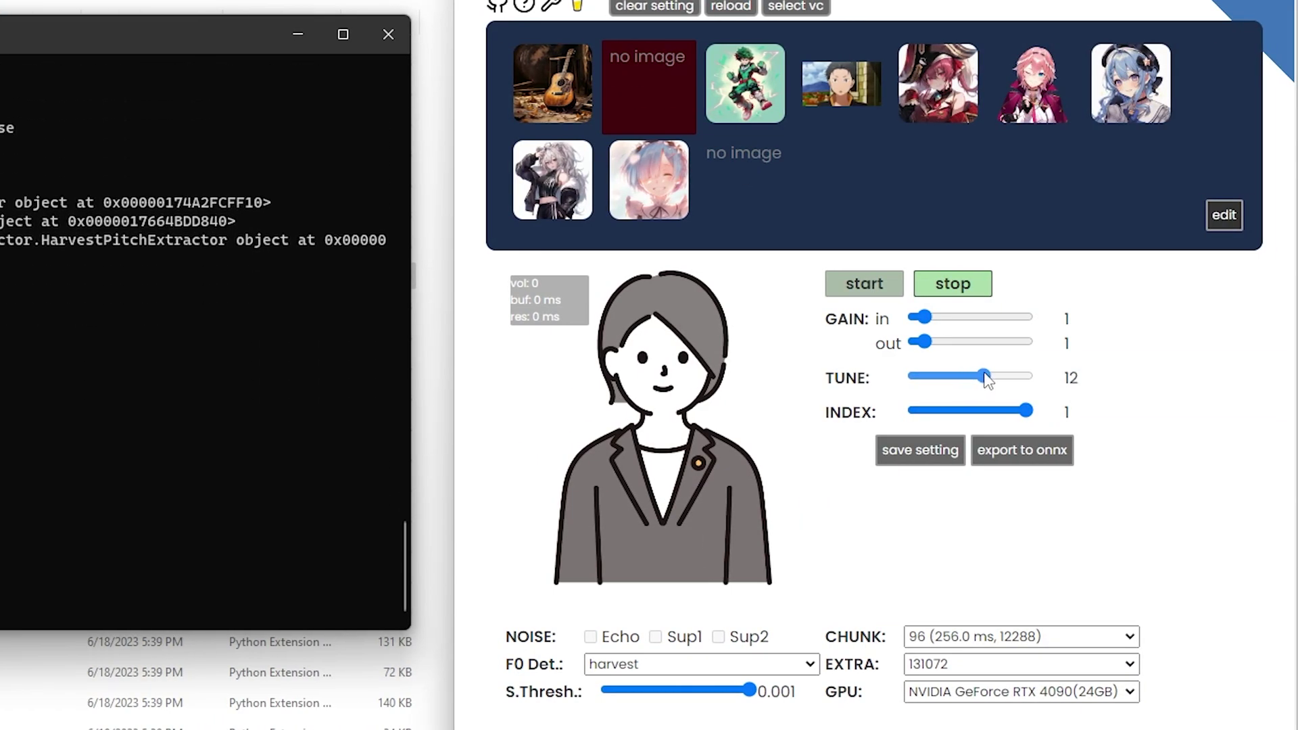
# Start real-time conversion and set CHUNK to 256 (682.7 ms)
pyautogui.scroll(-1, 1161, 558)
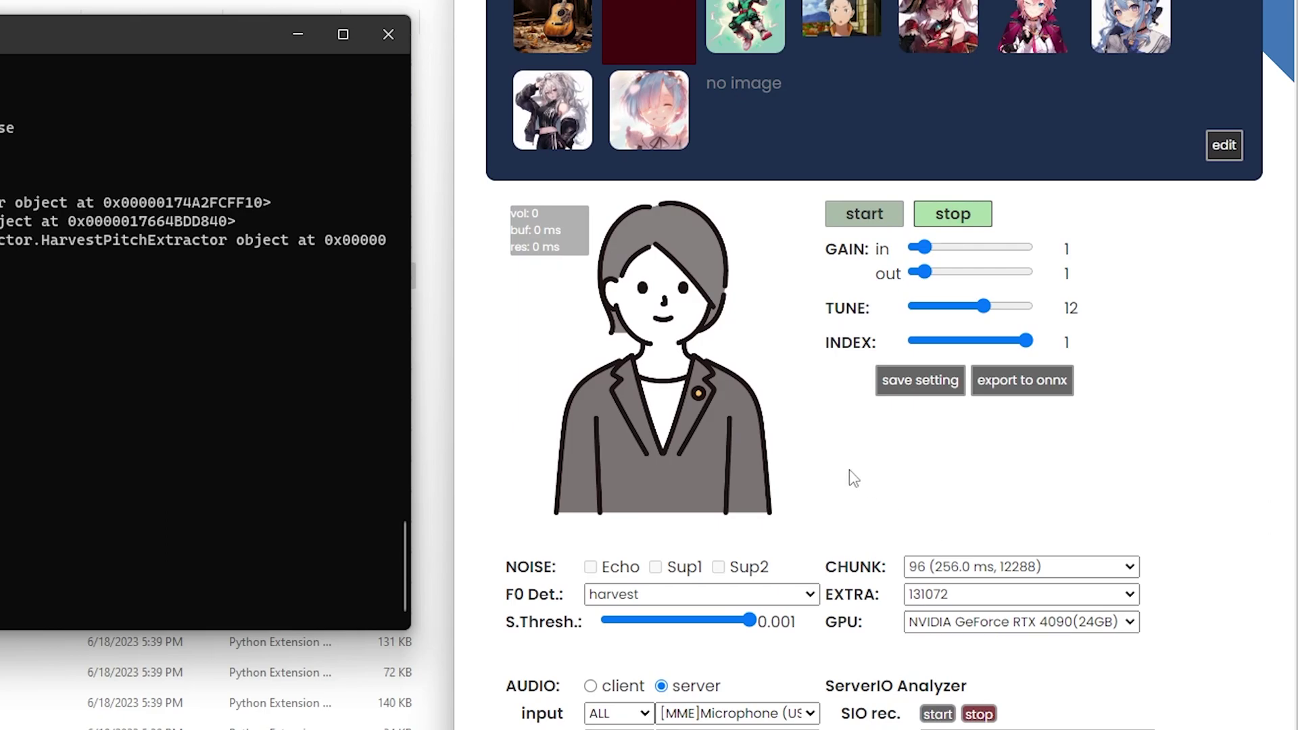
pyautogui.click(872, 218)
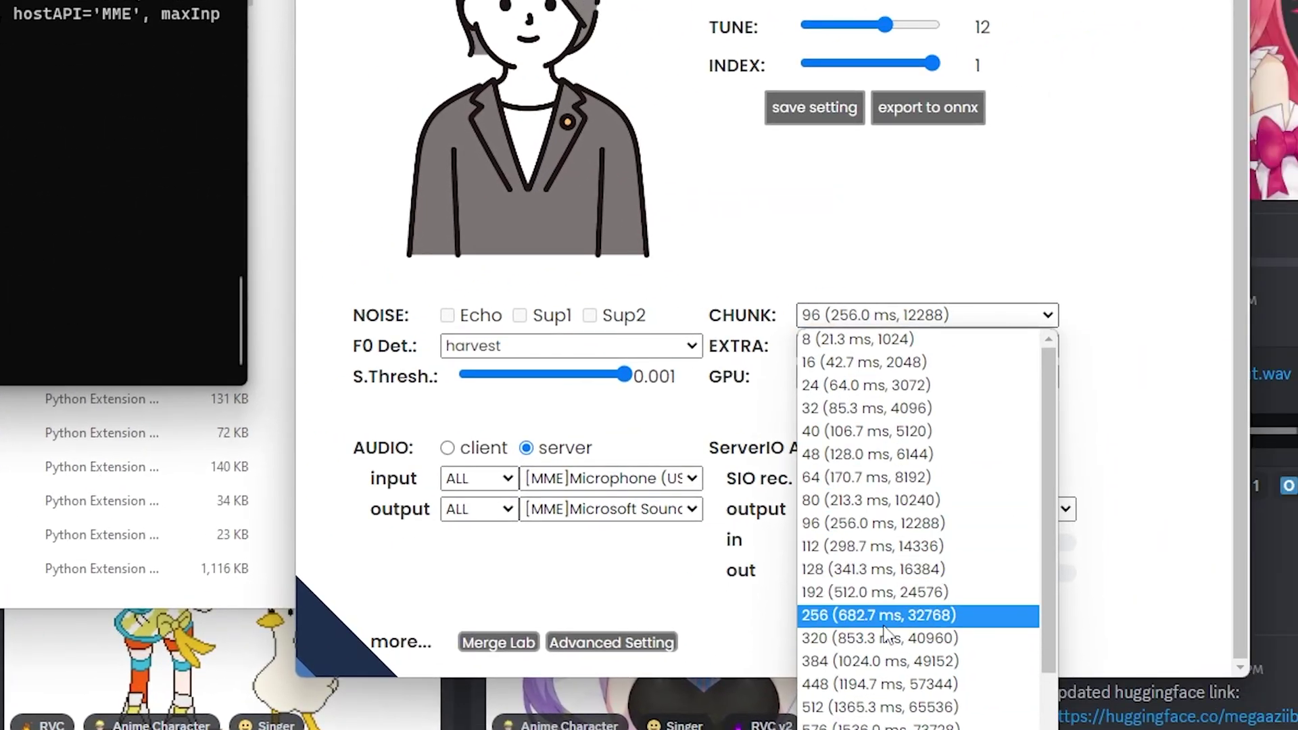
pyautogui.click(883, 615)
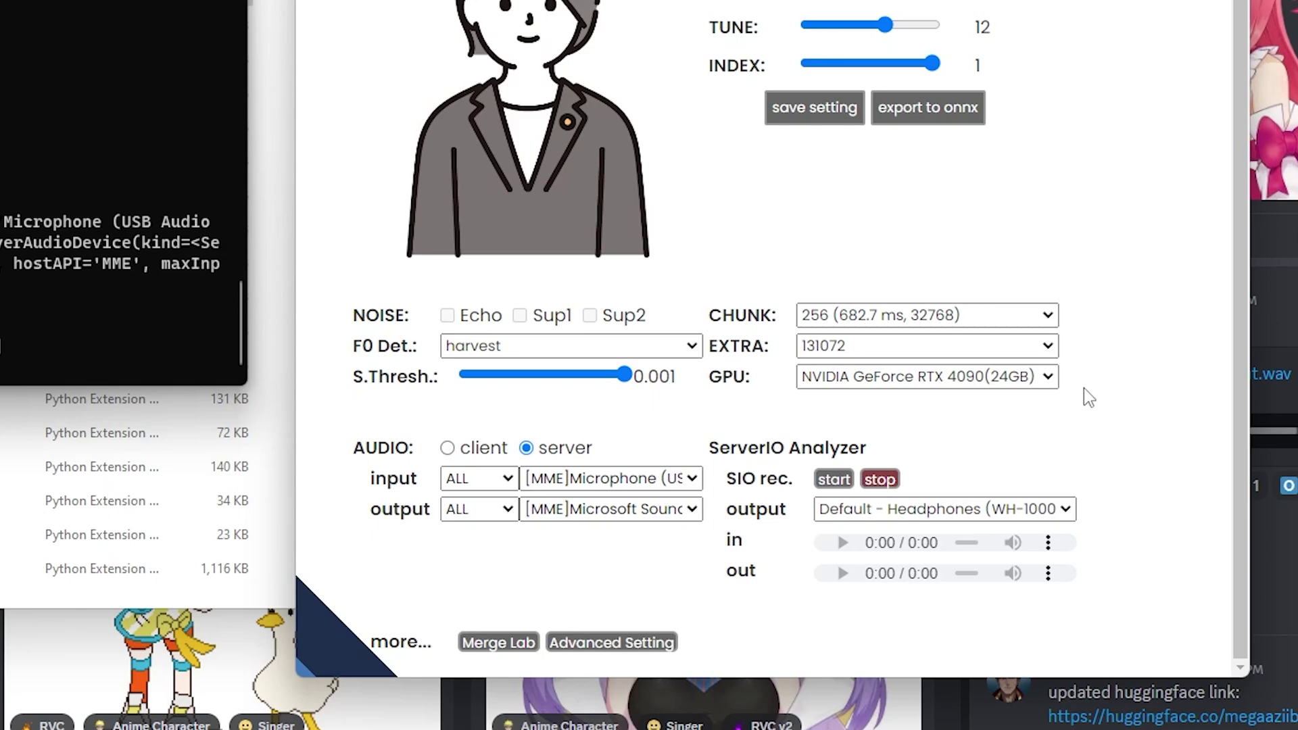